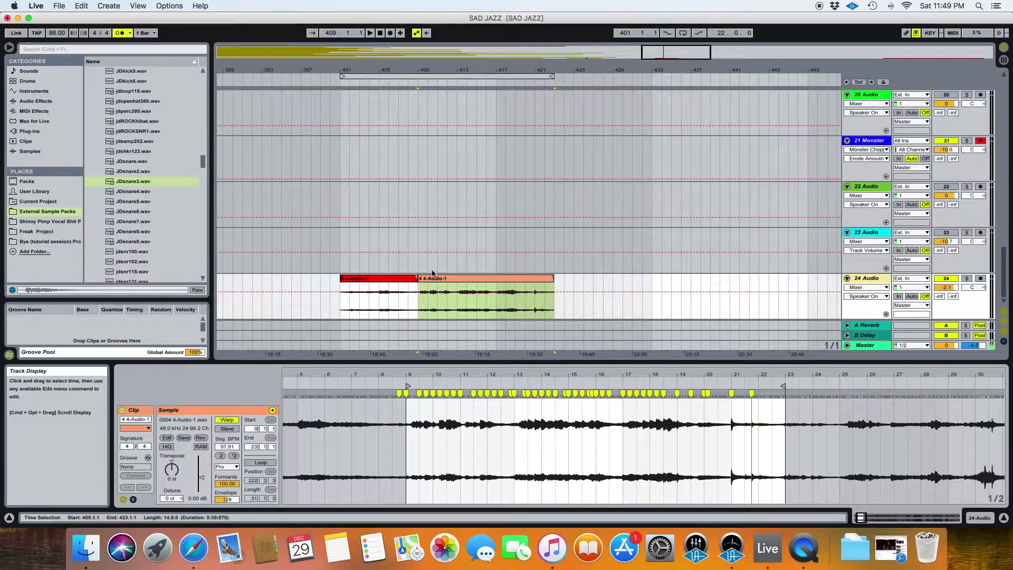
{"action": "left_click", "coordinate": [343, 241]}
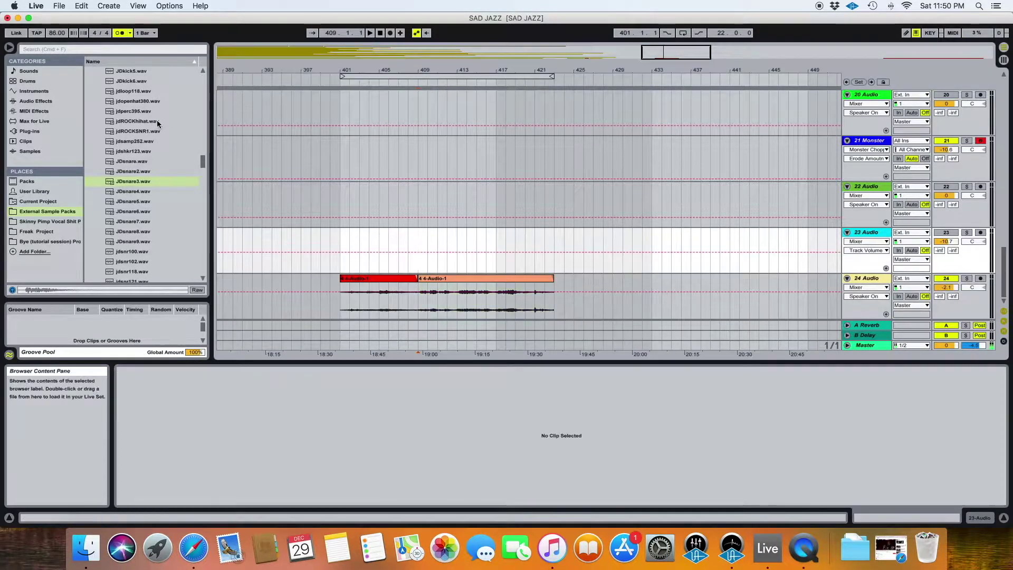
{"action": "key", "text": "space"}
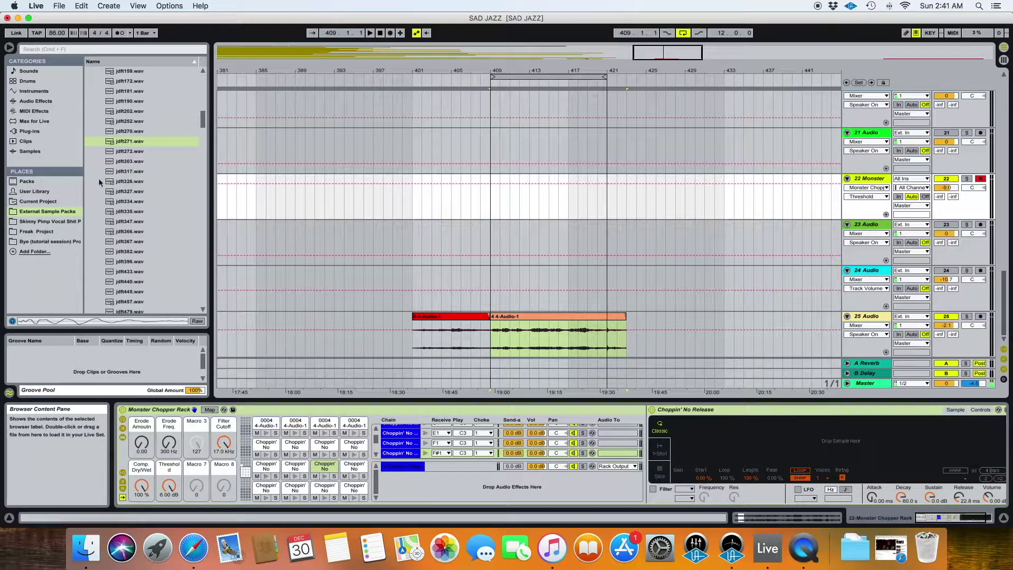
Preview the jdft kick samples in External Sample Packs and load jdft271.wav onto the C1 pad of the Monster Chopper Rack.
{"action": "scroll", "coordinate": [128, 144], "scroll_direction": "up", "scroll_amount": 3}
{"action": "left_click", "coordinate": [129, 175]}
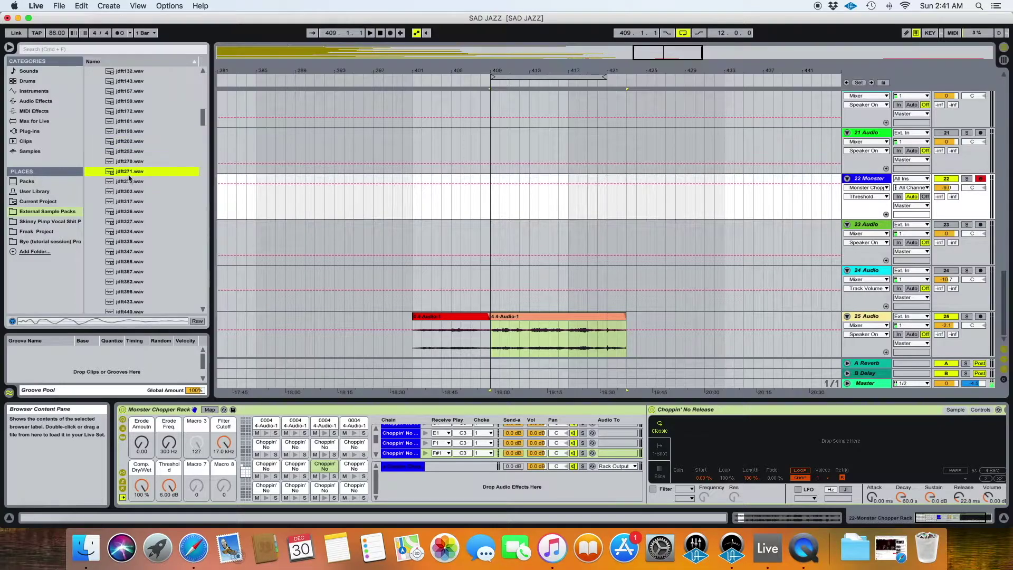
{"action": "scroll", "coordinate": [127, 158], "scroll_direction": "up", "scroll_amount": 3}
{"action": "left_click", "coordinate": [124, 143]}
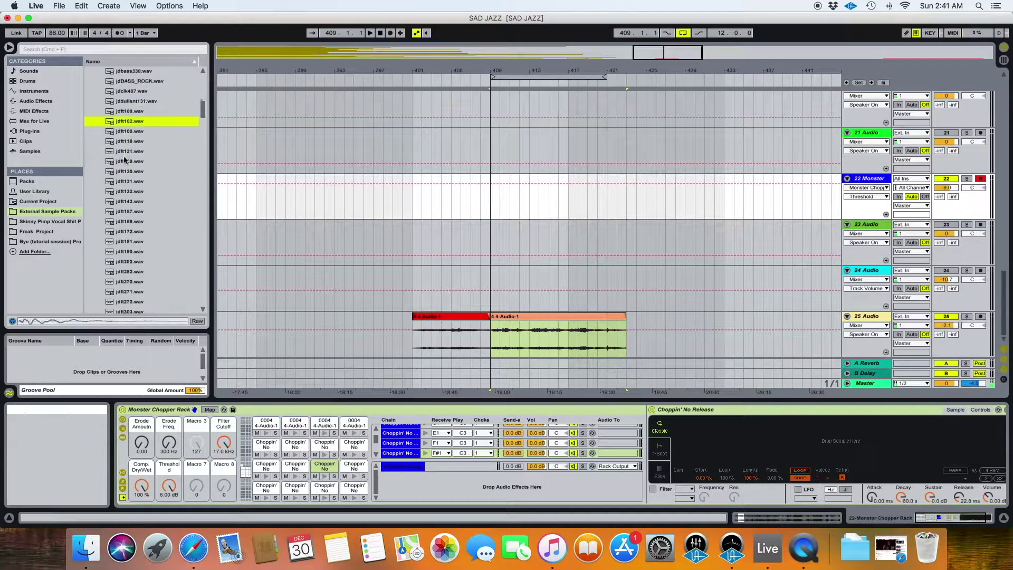
{"action": "left_click", "coordinate": [120, 111]}
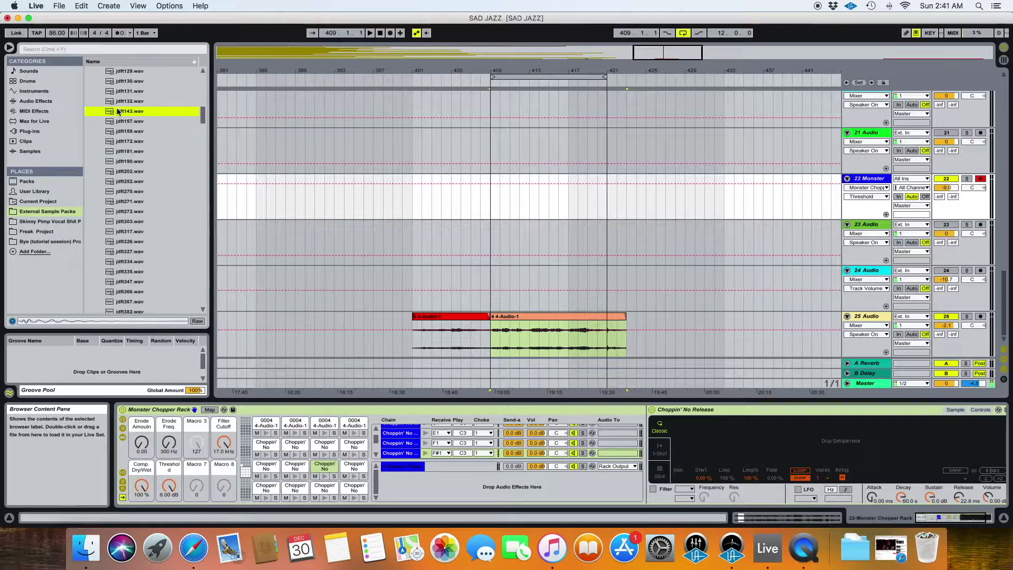
{"action": "left_click", "coordinate": [125, 152]}
{"action": "scroll", "coordinate": [121, 158], "scroll_direction": "down", "scroll_amount": 3}
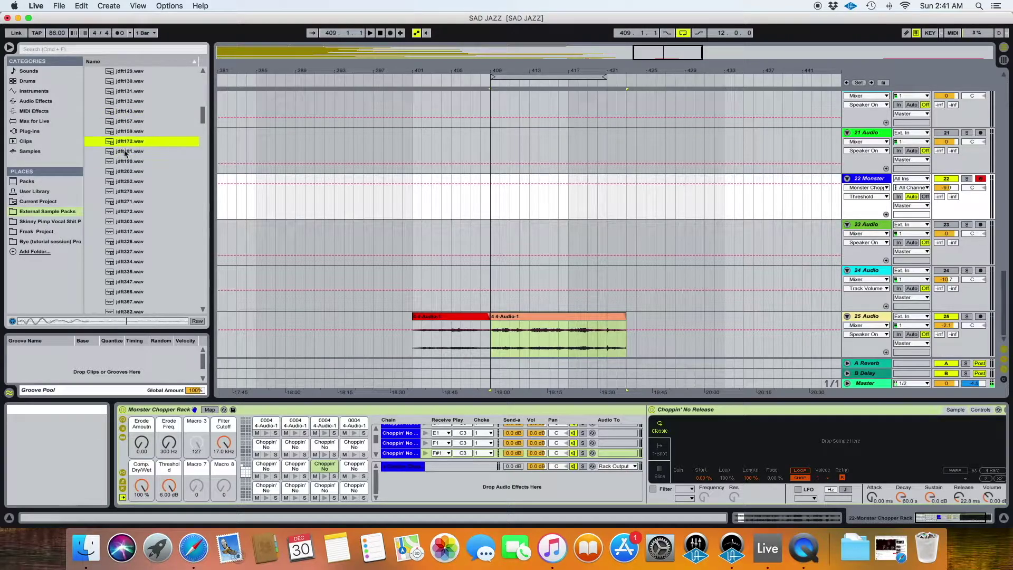
{"action": "left_click", "coordinate": [117, 172]}
{"action": "left_click_drag", "start_coordinate": [117, 172], "coordinate": [715, 452]}
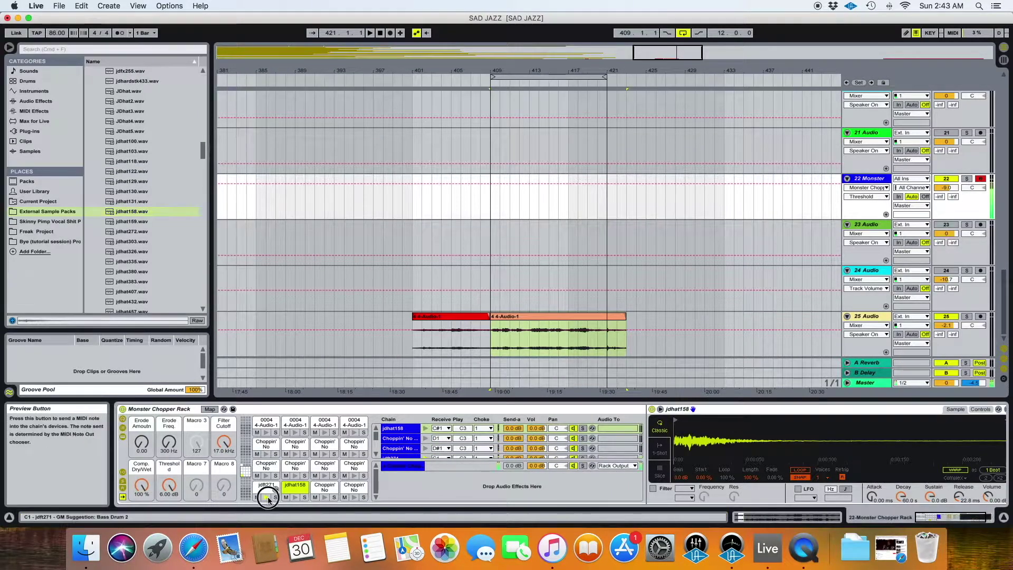
Audition the jdhat158 and JDsnare3 pads in the Monster Chopper Rack.
{"action": "left_click", "coordinate": [293, 498]}
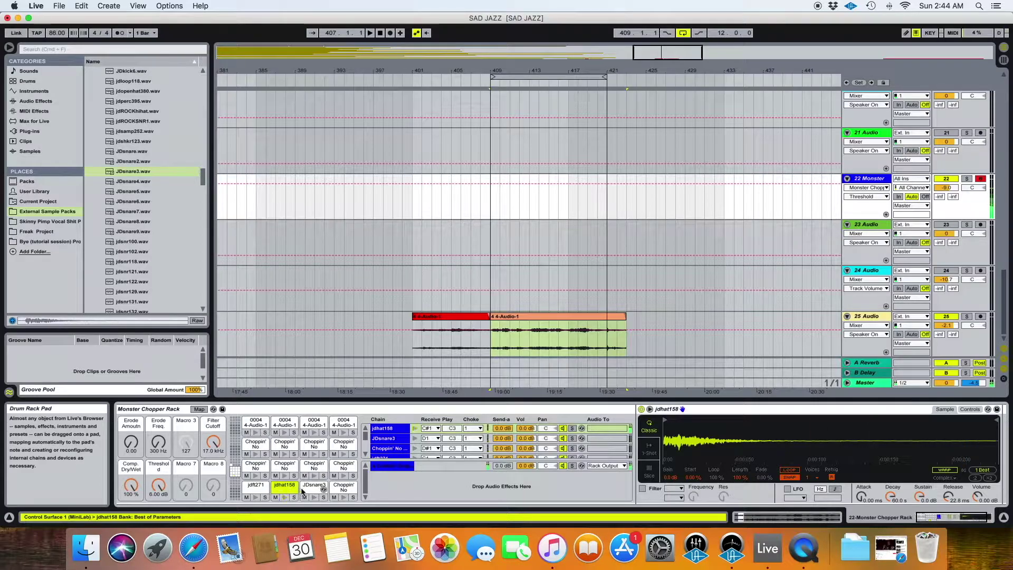
{"action": "left_click", "coordinate": [305, 488]}
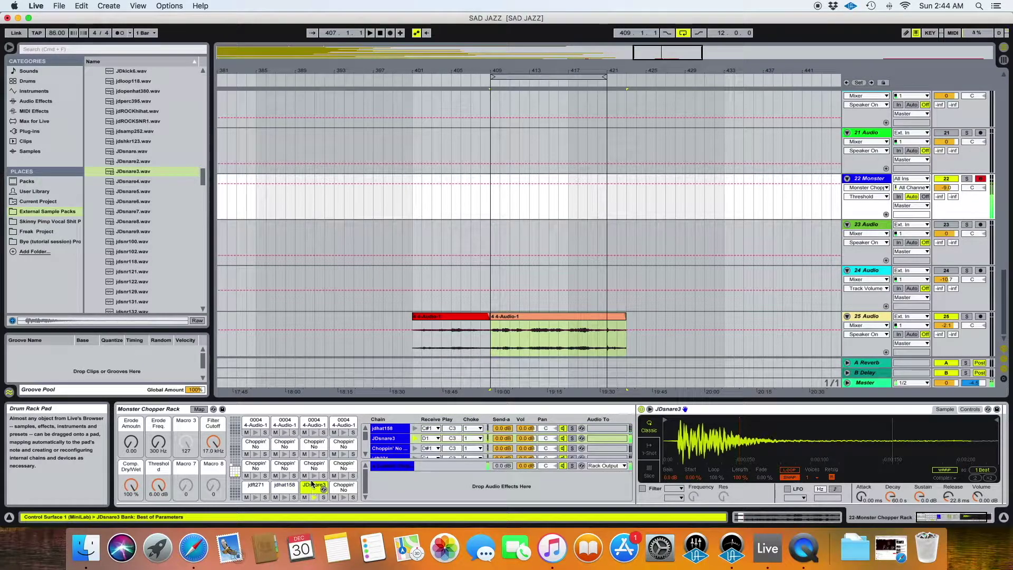
{"action": "left_click", "coordinate": [649, 430]}
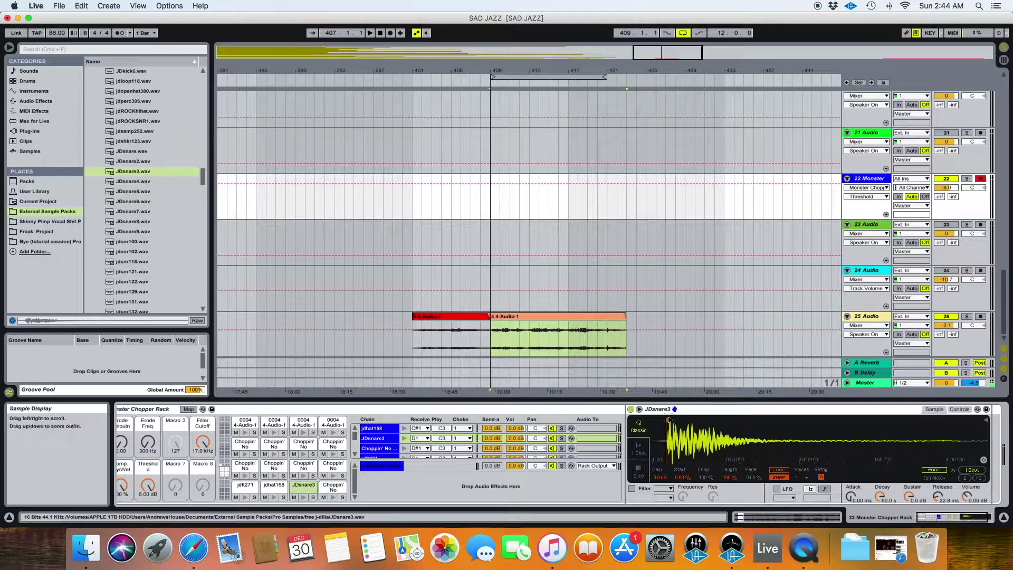
Show the jdft271 pad's envelope controls and shorten its decay to about 698 ms with the sustain at about -29 dB.
{"action": "left_click", "coordinate": [244, 485]}
{"action": "scroll", "coordinate": [568, 489], "scroll_direction": "right", "scroll_amount": 3}
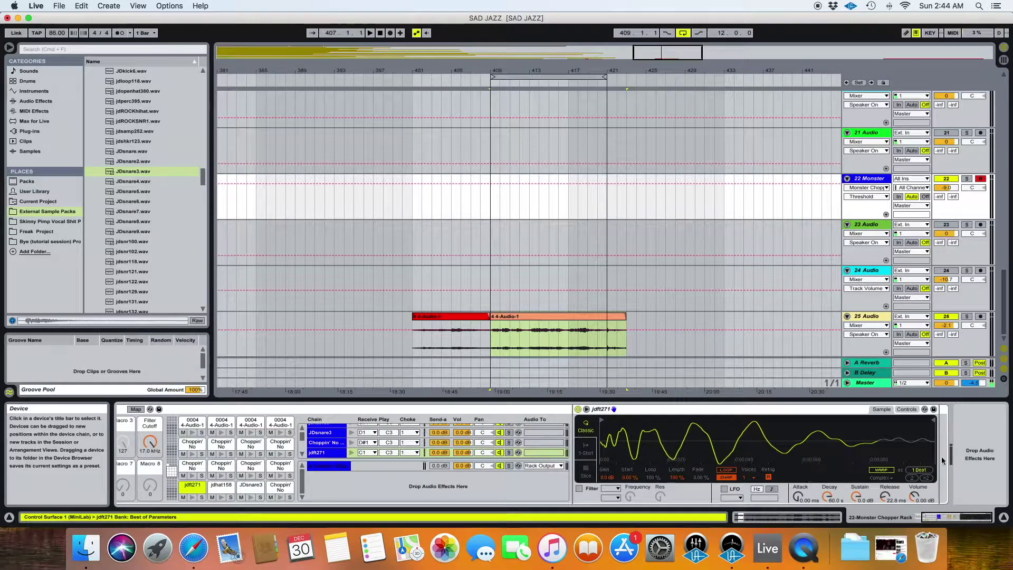
{"action": "left_click", "coordinate": [878, 486]}
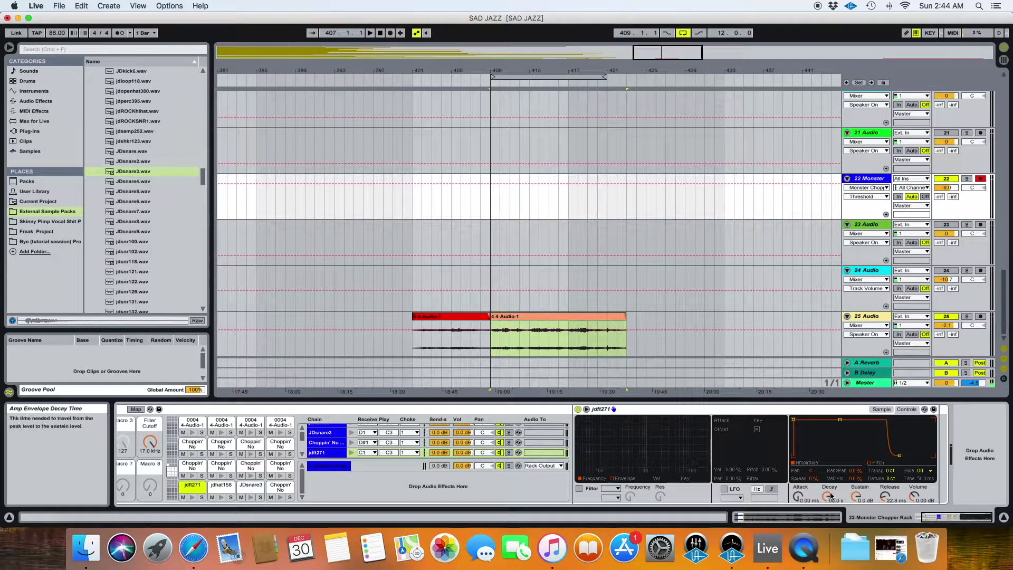
{"action": "left_click_drag", "start_coordinate": [856, 496], "coordinate": [830, 513]}
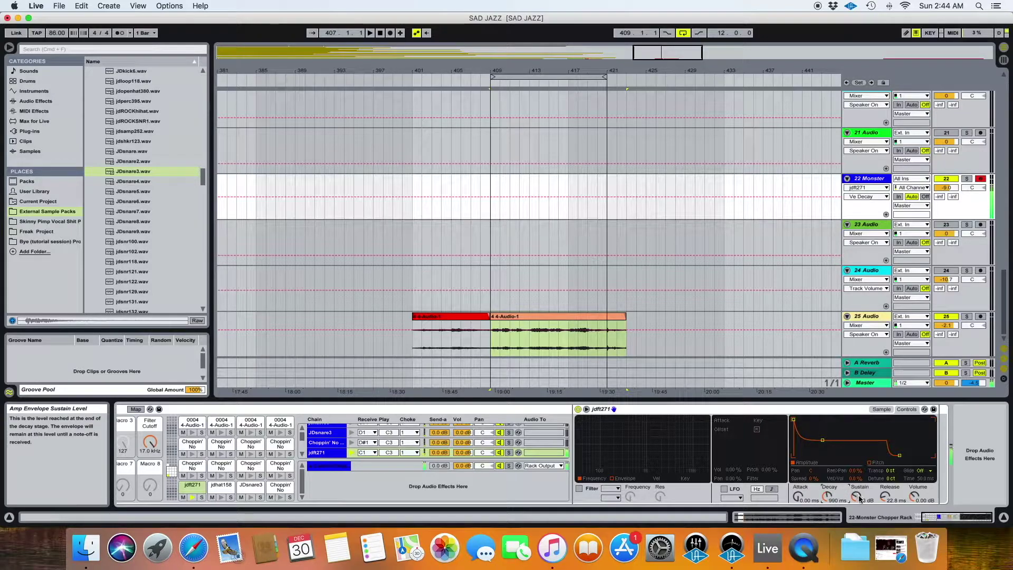
{"action": "left_click_drag", "start_coordinate": [859, 499], "coordinate": [827, 504]}
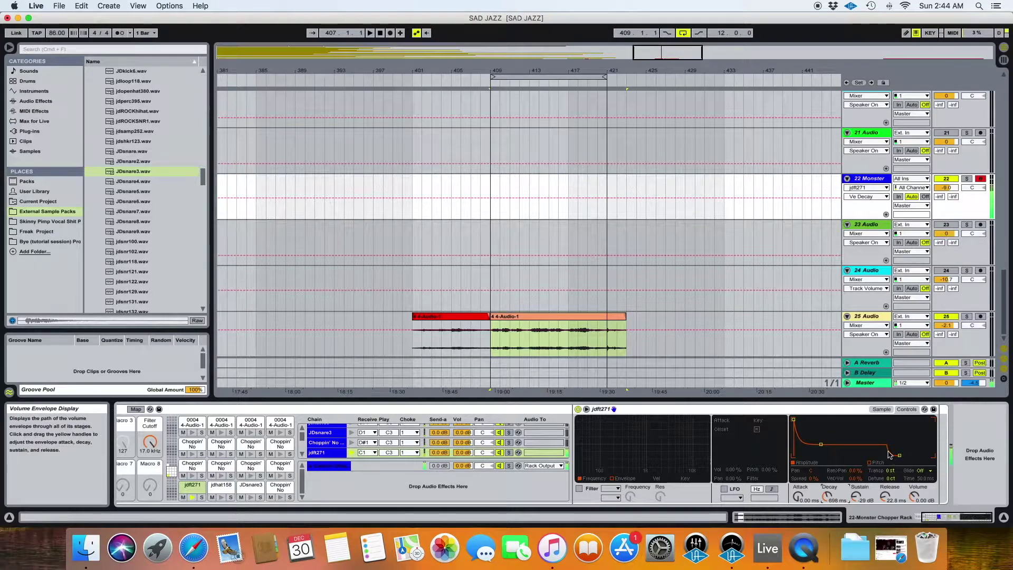
Transpose jdft271 to -1 st and readjust its envelope to a decay of about 782 ms and a sustain of about -20 dB.
{"action": "left_click_drag", "start_coordinate": [856, 478], "coordinate": [890, 471]}
{"action": "left_click", "coordinate": [890, 470]}
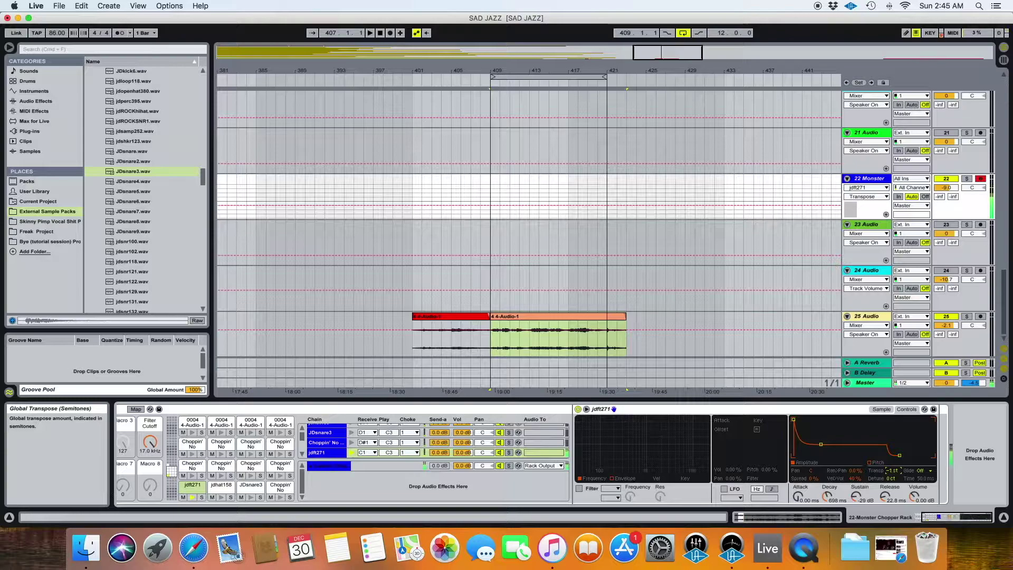
{"action": "mouse_move", "coordinate": [856, 496]}
{"action": "left_mouse_down"}
{"action": "mouse_move", "coordinate": [856, 467]}
{"action": "mouse_move", "coordinate": [856, 484]}
{"action": "left_mouse_up"}
{"action": "left_click", "coordinate": [833, 499]}
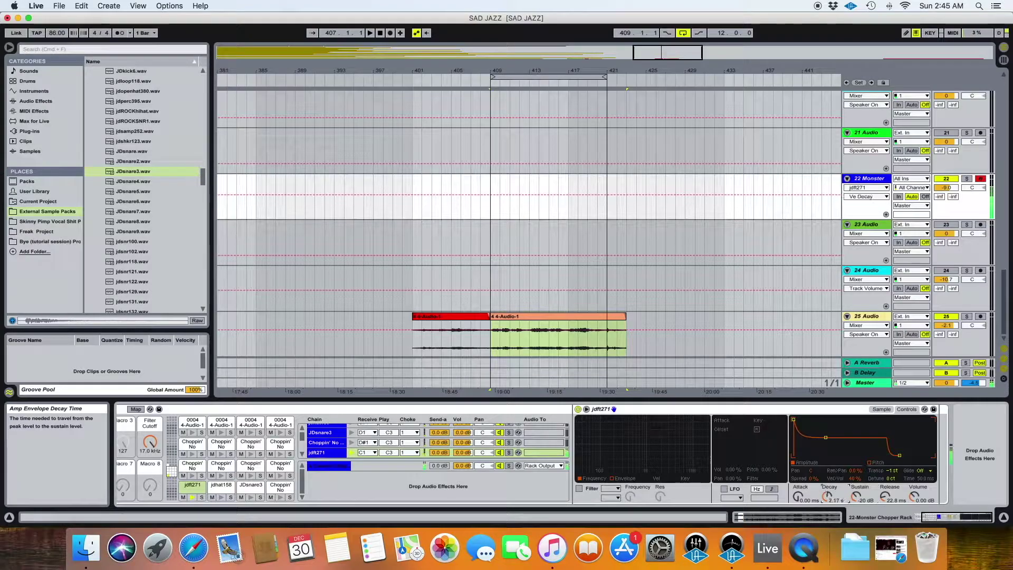
{"action": "left_click_drag", "start_coordinate": [832, 499], "coordinate": [833, 497]}
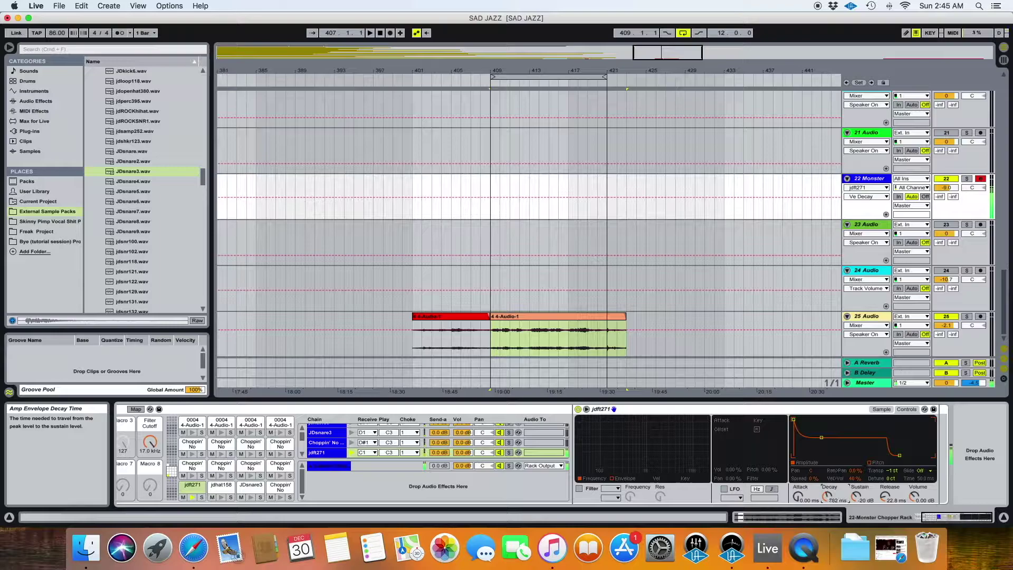
{"action": "left_click_drag", "start_coordinate": [859, 496], "coordinate": [830, 492]}
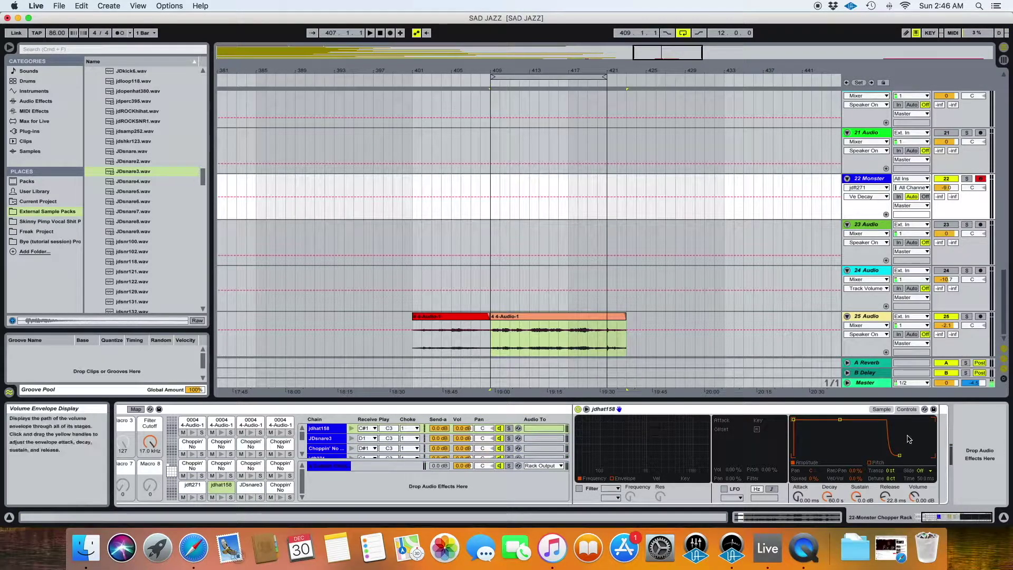
Delete the 0004 4-Audio-1 chop from the E2 pad of the Monster Chopper Rack.
{"action": "scroll", "coordinate": [285, 469], "scroll_direction": "left", "scroll_amount": 5}
{"action": "scroll", "coordinate": [274, 468], "scroll_direction": "up", "scroll_amount": 4}
{"action": "left_click", "coordinate": [188, 409]}
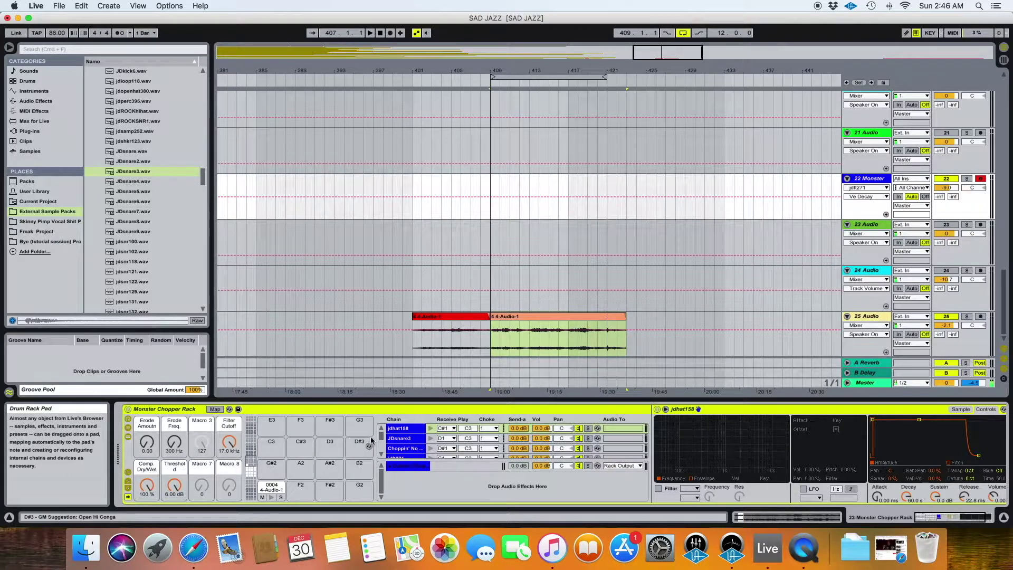
{"action": "left_click", "coordinate": [272, 490]}
{"action": "left_click", "coordinate": [271, 489]}
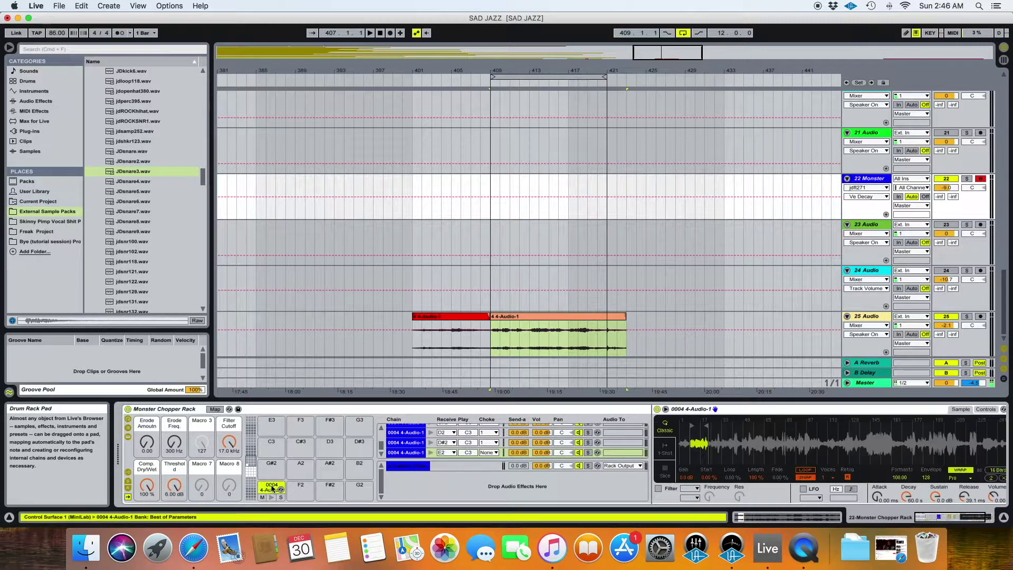
{"action": "key", "text": "Delete"}
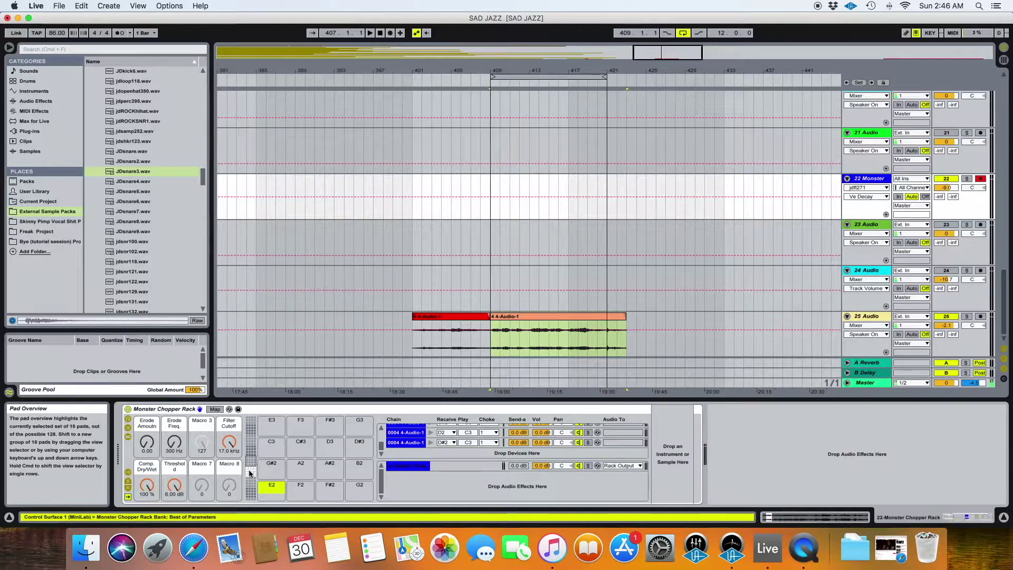
Set the choke group to None for the jdhat158, JDsnare3 and D#1 Choppin' No Release chains.
{"action": "left_click", "coordinate": [250, 472]}
{"action": "scroll", "coordinate": [441, 444], "scroll_direction": "up", "scroll_amount": 5}
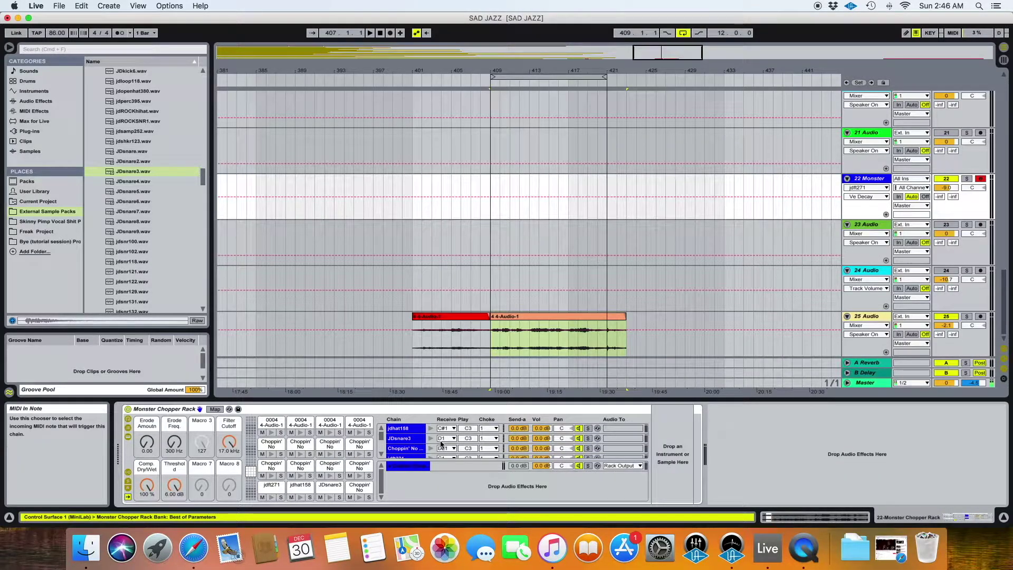
{"action": "left_click", "coordinate": [410, 439]}
{"action": "left_click", "coordinate": [403, 448]}
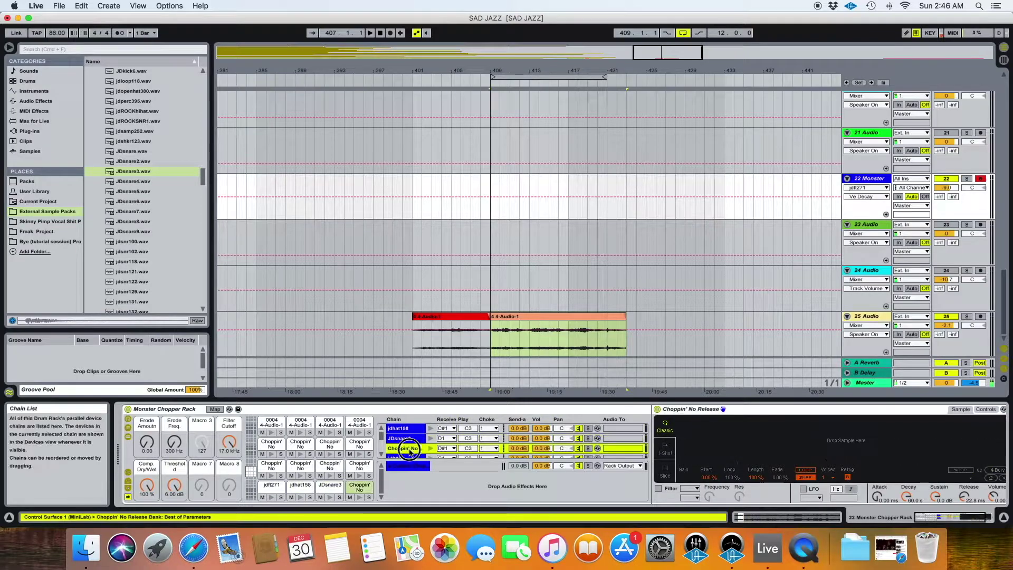
{"action": "left_click", "coordinate": [491, 430]}
{"action": "left_click", "coordinate": [486, 436]}
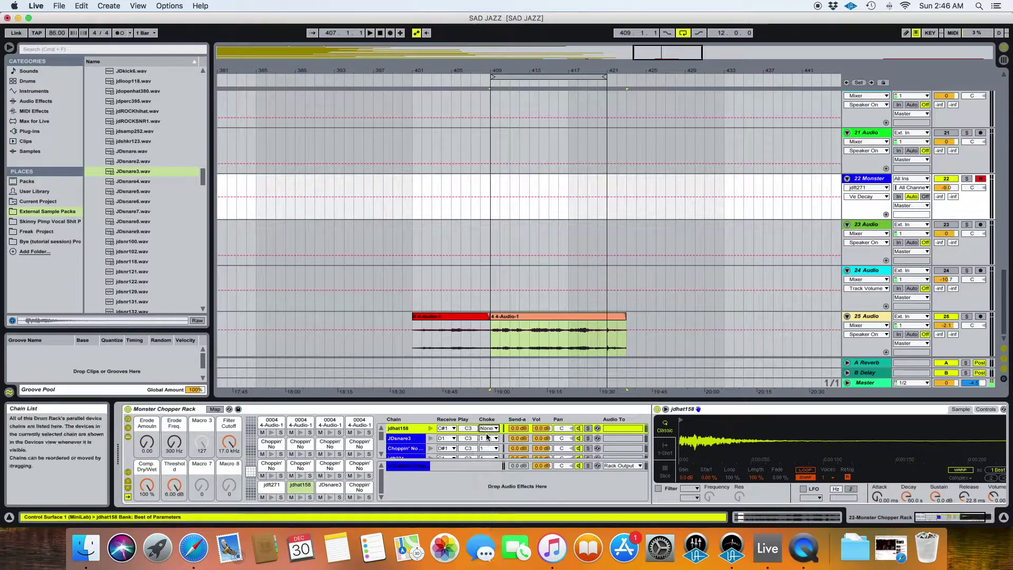
{"action": "left_click", "coordinate": [488, 439]}
{"action": "left_click", "coordinate": [484, 308]}
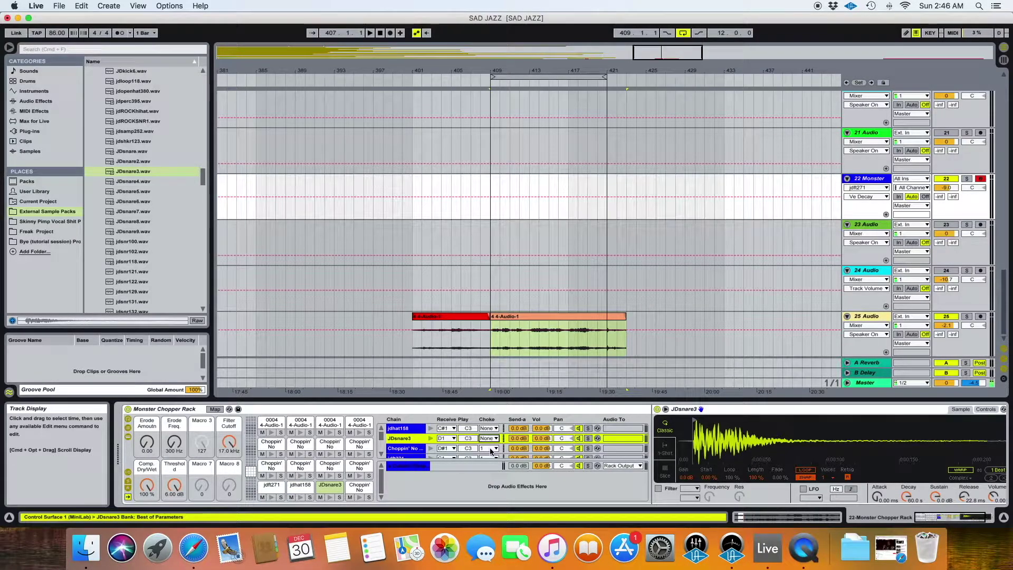
{"action": "left_click", "coordinate": [491, 450]}
{"action": "left_click", "coordinate": [490, 315]}
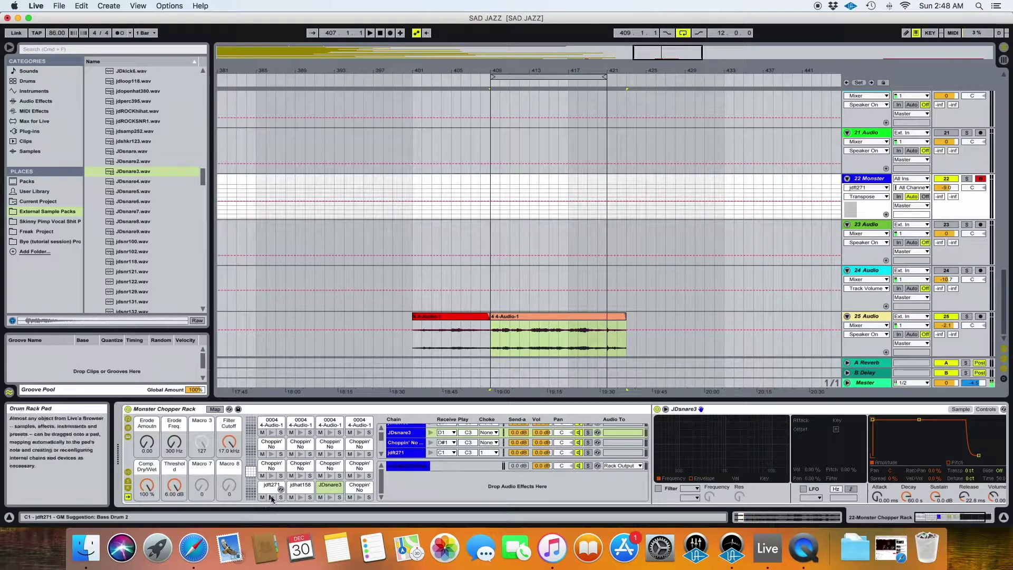
Show the JDsnare3 sample waveform and raise its amplitude release to about 19.6 s.
{"action": "scroll", "coordinate": [562, 455], "scroll_direction": "right", "scroll_amount": 3}
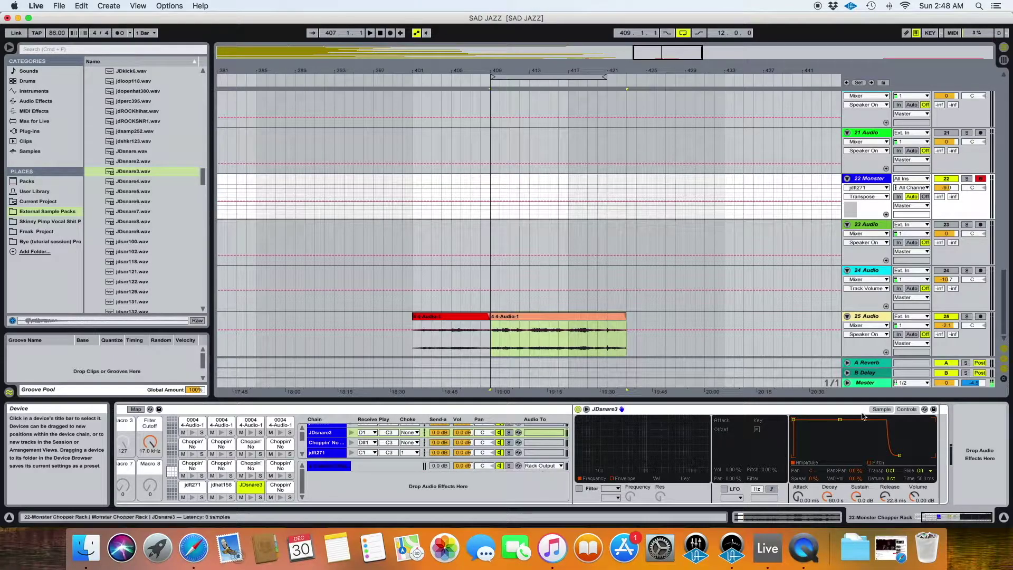
{"action": "left_click", "coordinate": [881, 409]}
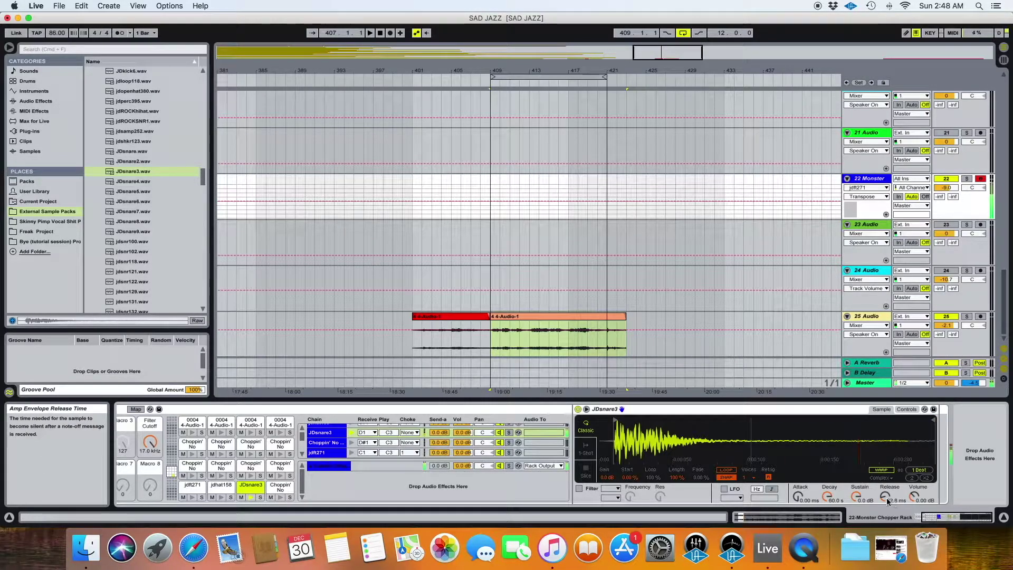
{"action": "left_click_drag", "start_coordinate": [886, 499], "coordinate": [886, 409]}
{"action": "left_click_drag", "start_coordinate": [886, 500], "coordinate": [886, 507]}
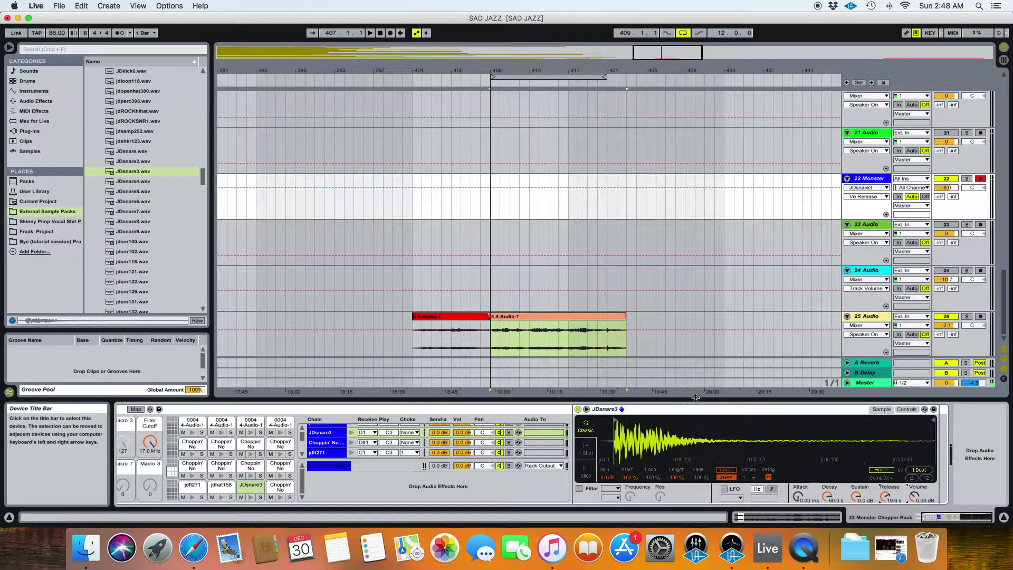
Transpose JDsnare3 to -1 st in its controls and adjust its envelope to a sustain of -10 dB and a release of 347 ms.
{"action": "left_click", "coordinate": [906, 410]}
{"action": "left_click", "coordinate": [906, 410]}
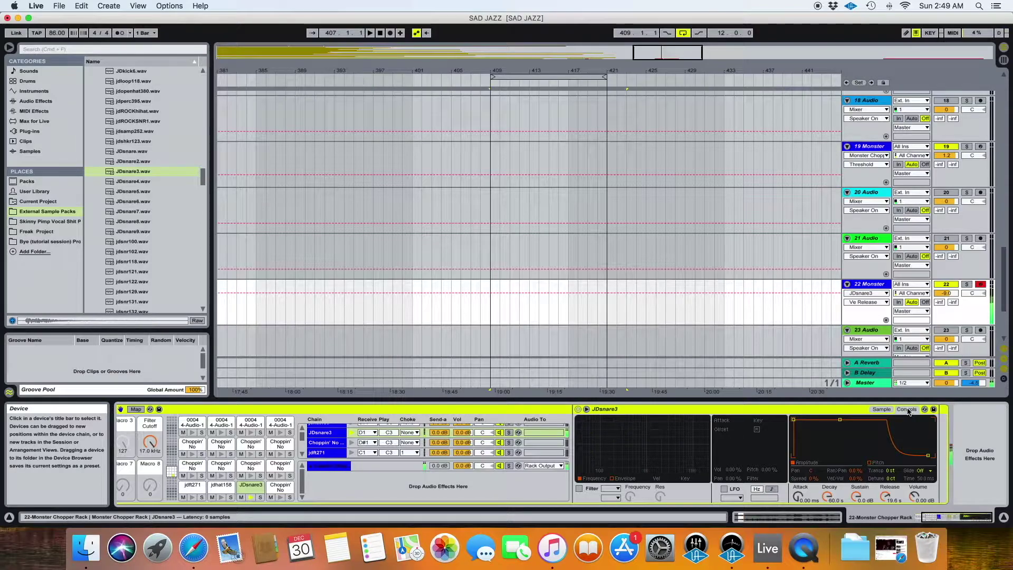
{"action": "left_click", "coordinate": [890, 472]}
{"action": "key", "text": "Down"}
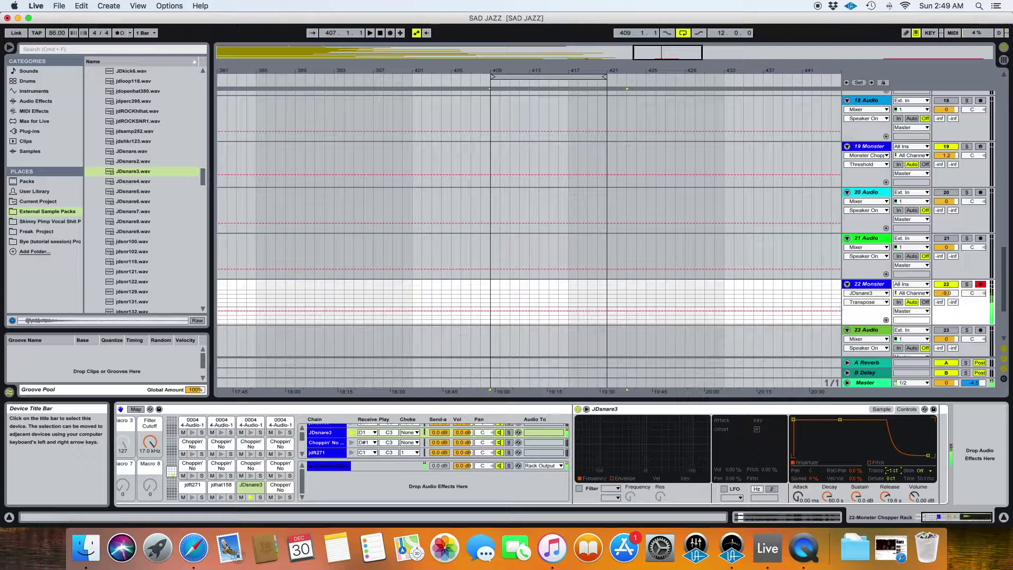
{"action": "key", "text": "Down"}
{"action": "key", "text": "Up"}
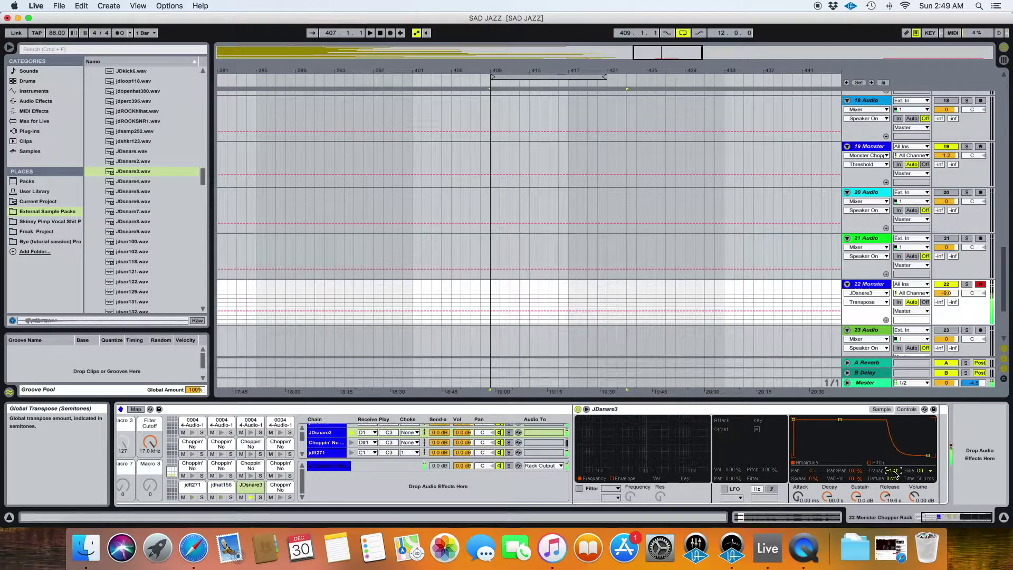
{"action": "left_click_drag", "start_coordinate": [891, 496], "coordinate": [856, 508]}
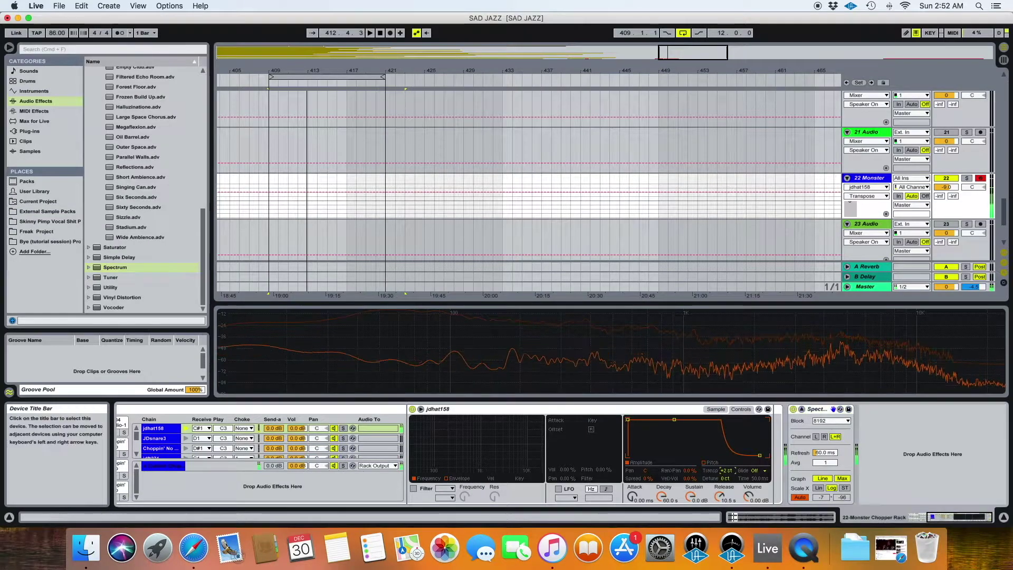
Transpose jdhat158 down two semitones and set the transposition of JDsnare3 to -3 st.
{"action": "key", "text": "Down"}
{"action": "key", "text": "Down"}
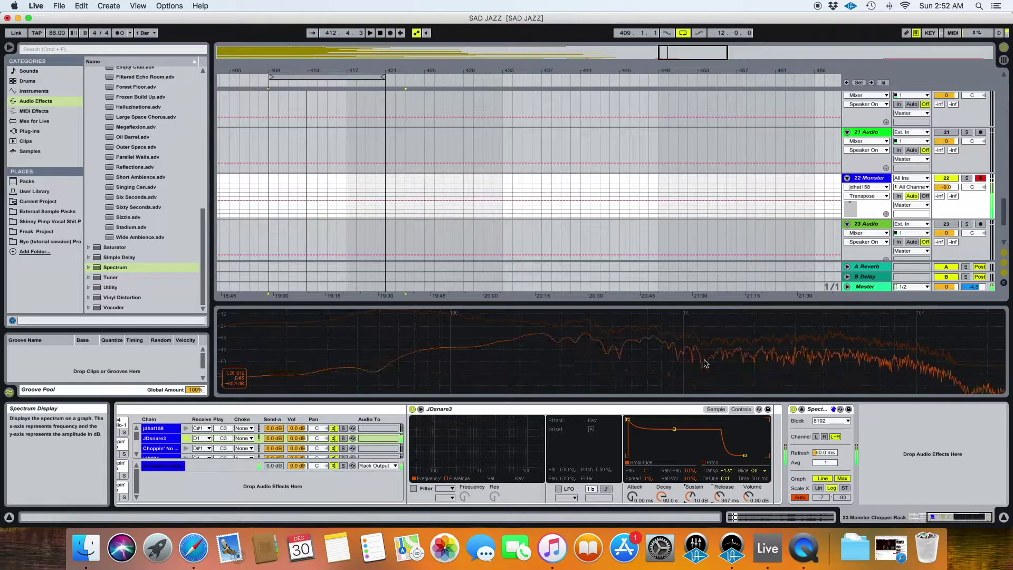
{"action": "left_click_drag", "start_coordinate": [725, 471], "coordinate": [726, 481]}
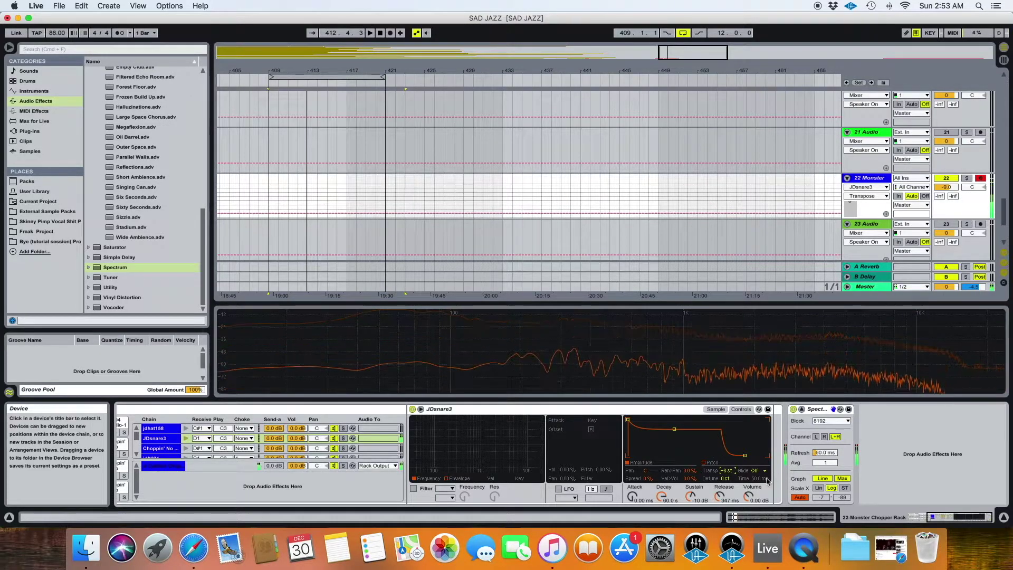
Set the transposition of JDsnare3 to -2 st and play the sample loop to compare the snare against it.
{"action": "left_click_drag", "start_coordinate": [727, 470], "coordinate": [727, 467]}
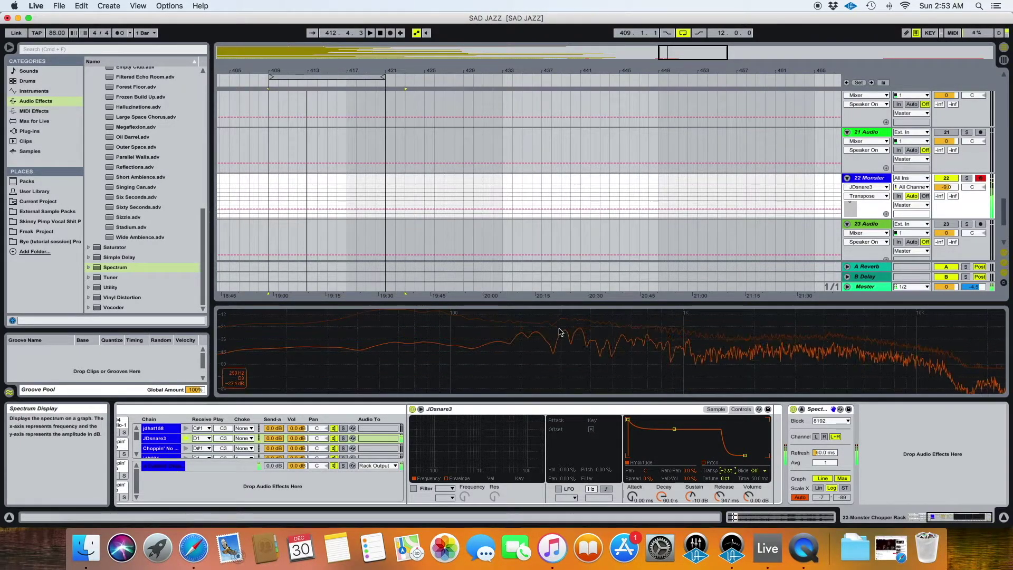
{"action": "scroll", "coordinate": [562, 268], "scroll_direction": "down", "scroll_amount": 3}
{"action": "key", "text": "space"}
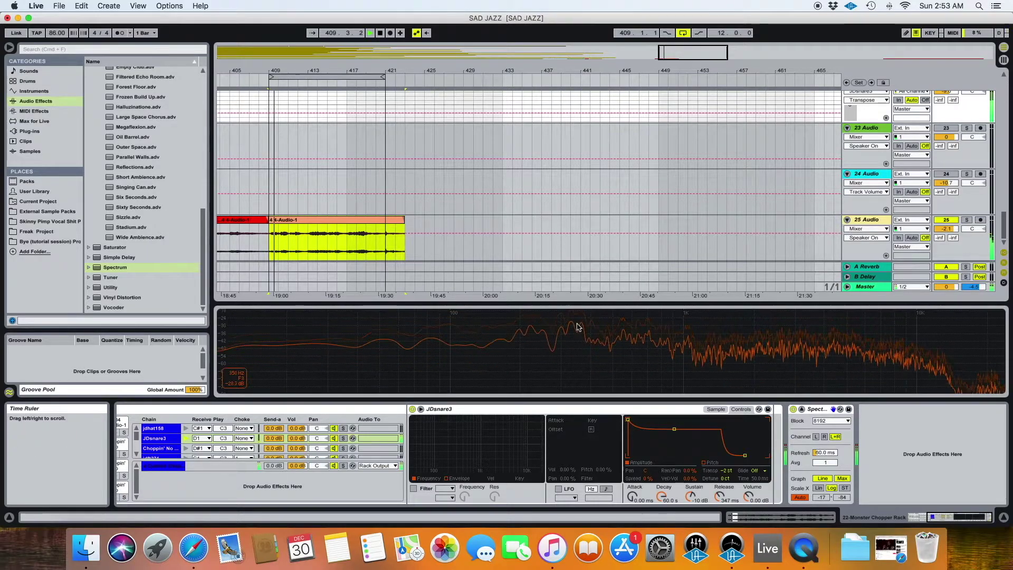
{"action": "key", "text": "space"}
{"action": "key", "text": "space"}
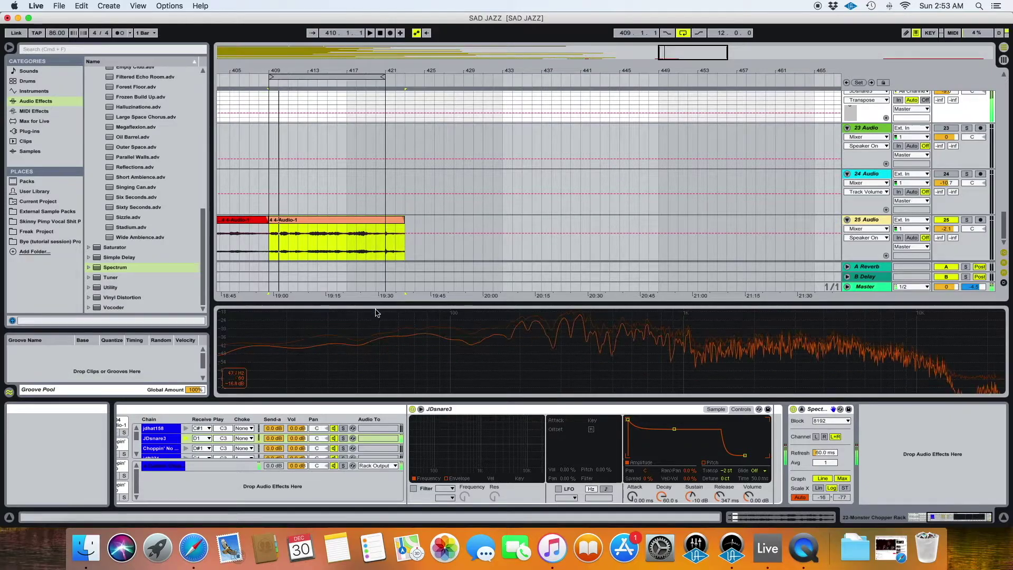
Try higher transpositions on JDsnare3 and return it to -2 st.
{"action": "left_click_drag", "start_coordinate": [726, 470], "coordinate": [726, 409]}
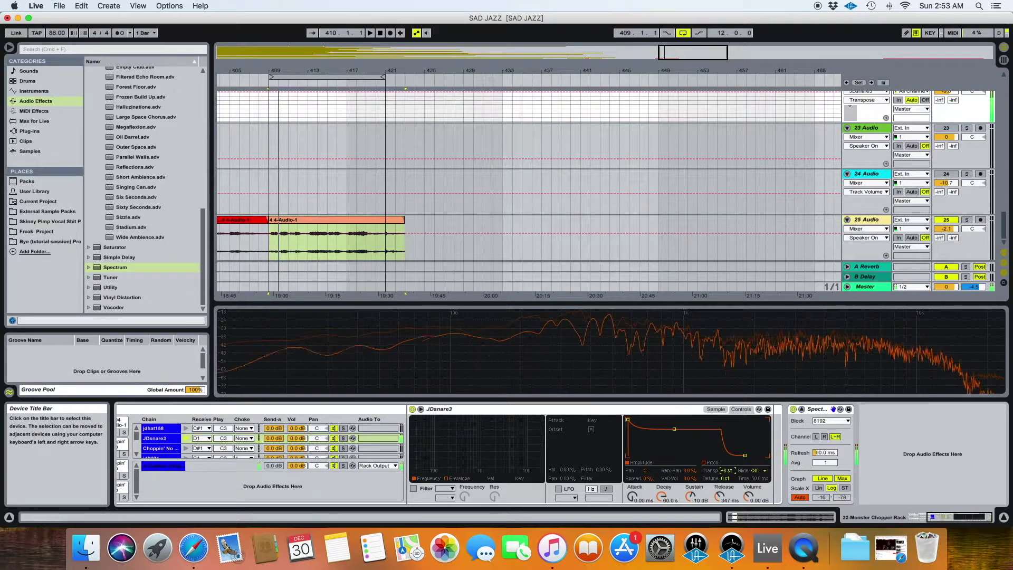
{"action": "key", "text": "Down"}
{"action": "key", "text": "Down"}
{"action": "key", "text": "Down"}
{"action": "key", "text": "Down"}
{"action": "key", "text": "Down"}
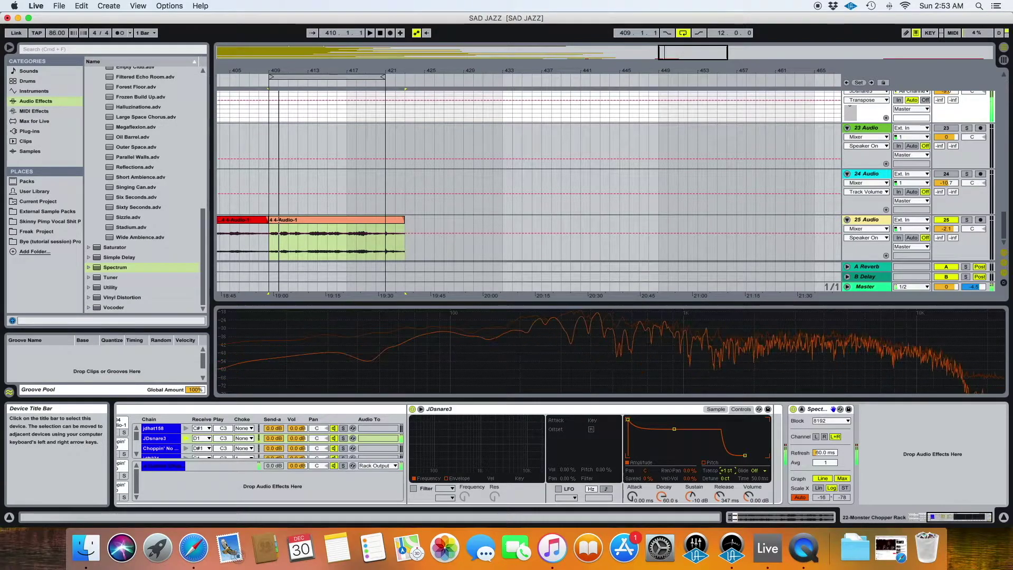
{"action": "key", "text": "Up"}
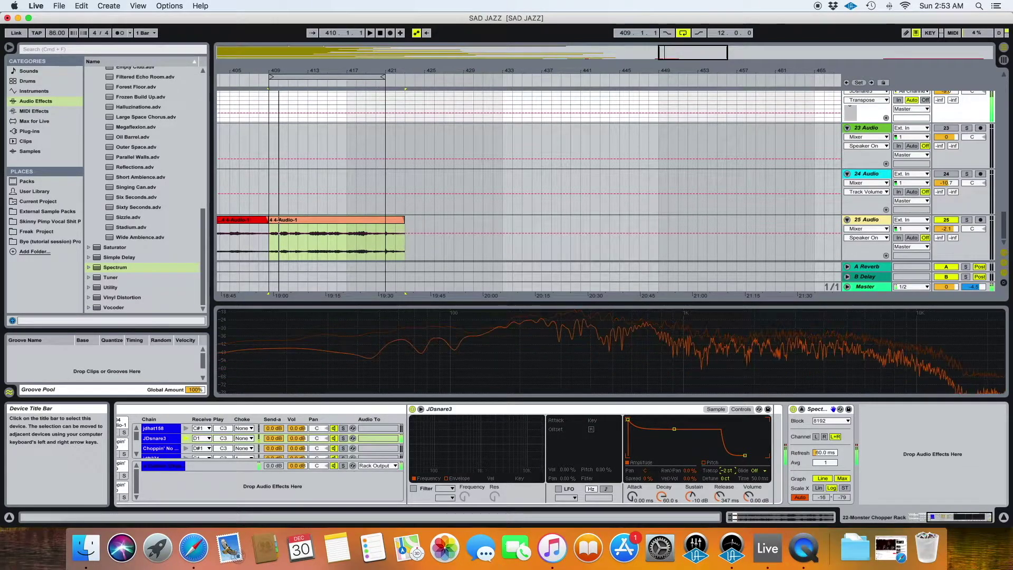
Play the looped sample and audition the drum pads over it.
{"action": "key", "text": "space"}
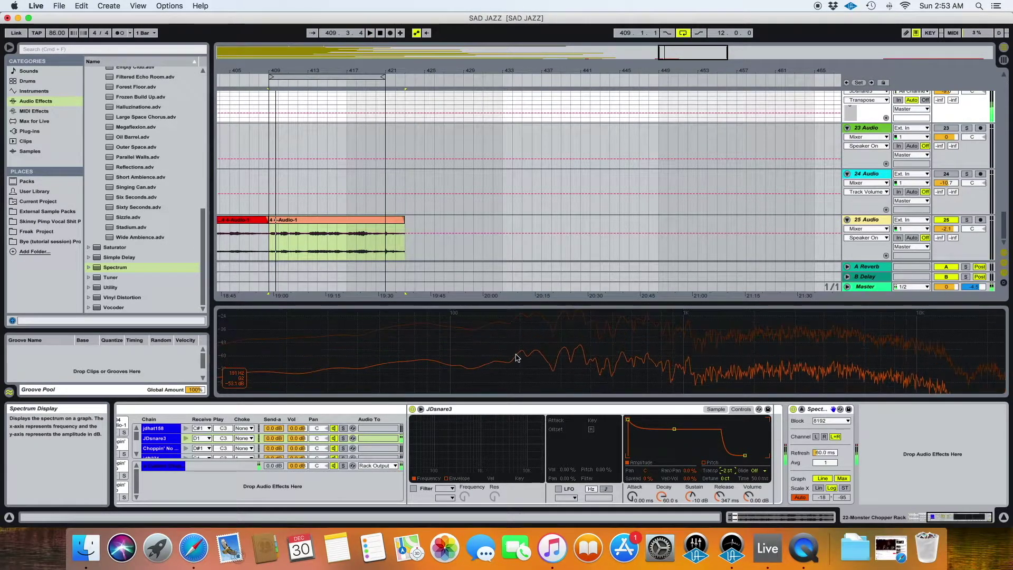
{"action": "key", "text": "space"}
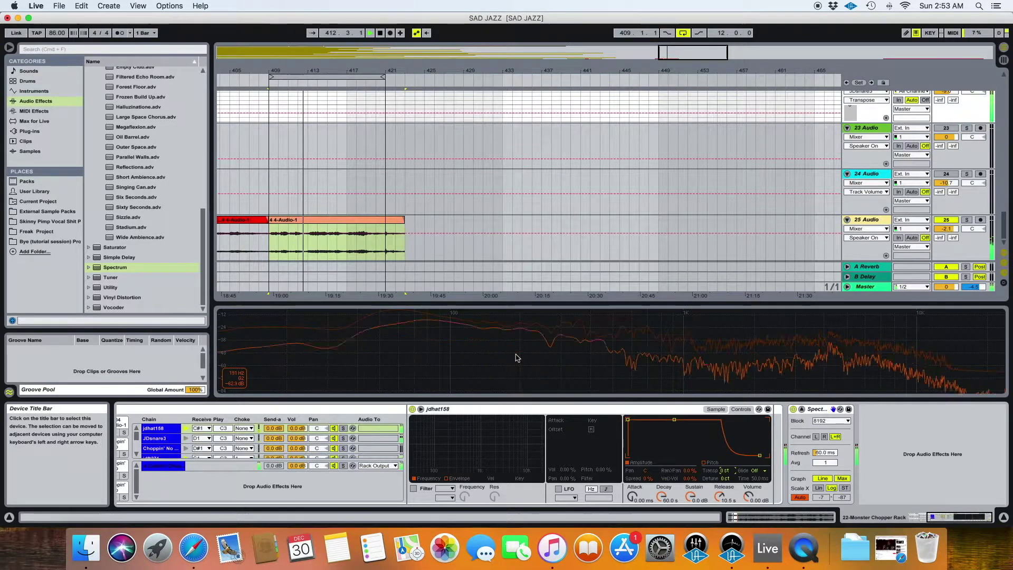
{"action": "key", "text": "space"}
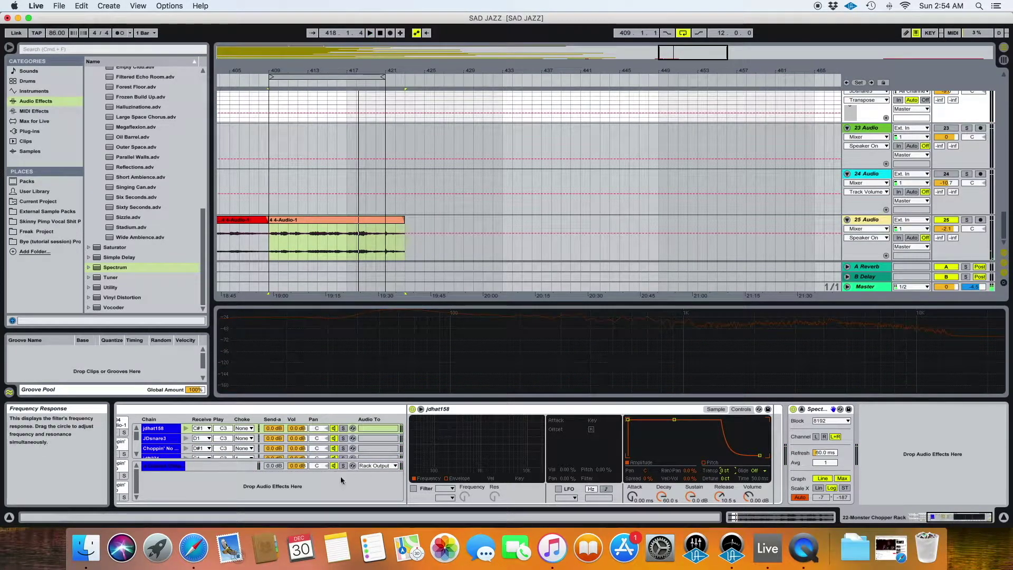
Raise the Filter Cutoff macro of the Monster Chopper Rack to 19.9 kHz.
{"action": "scroll", "coordinate": [416, 467], "scroll_direction": "left", "scroll_amount": 5}
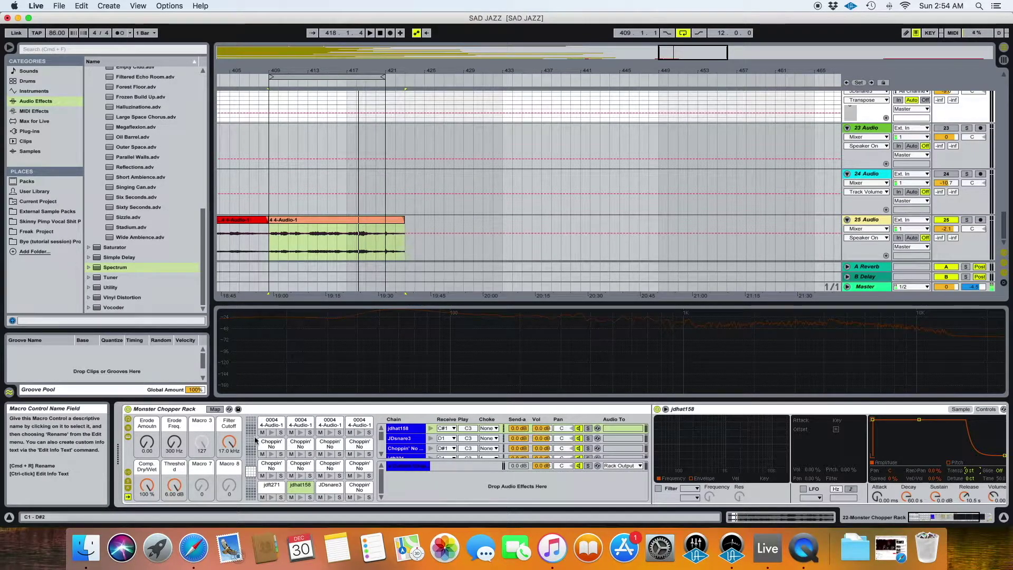
{"action": "scroll", "coordinate": [180, 479], "scroll_direction": "right", "scroll_amount": 3}
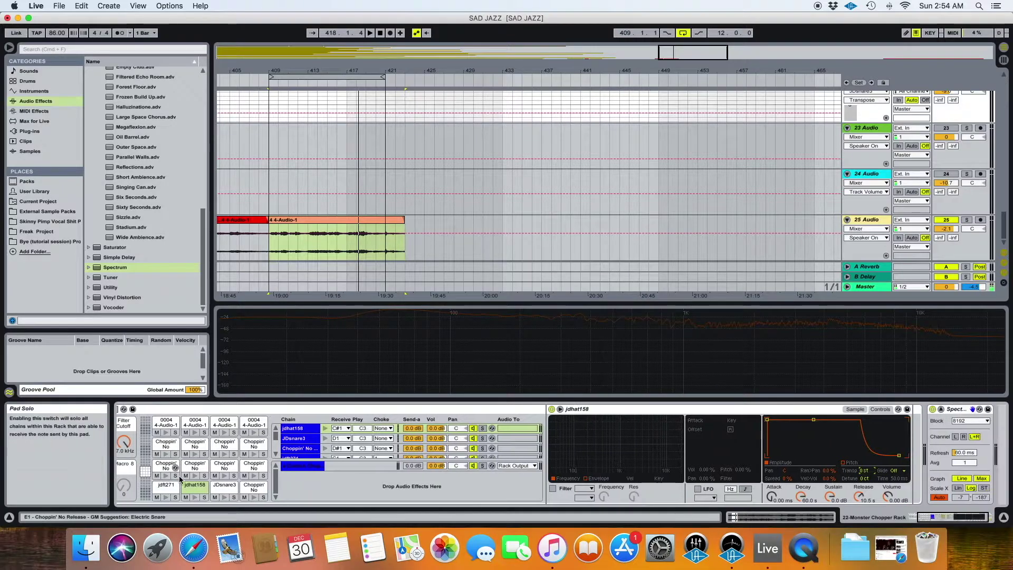
{"action": "scroll", "coordinate": [294, 431], "scroll_direction": "left", "scroll_amount": 3}
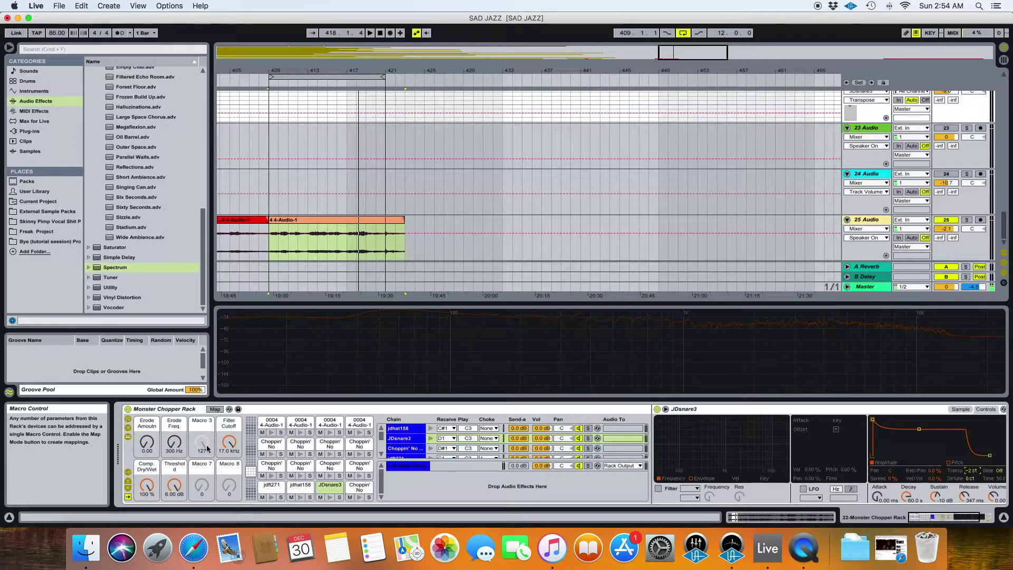
{"action": "left_click", "coordinate": [407, 477]}
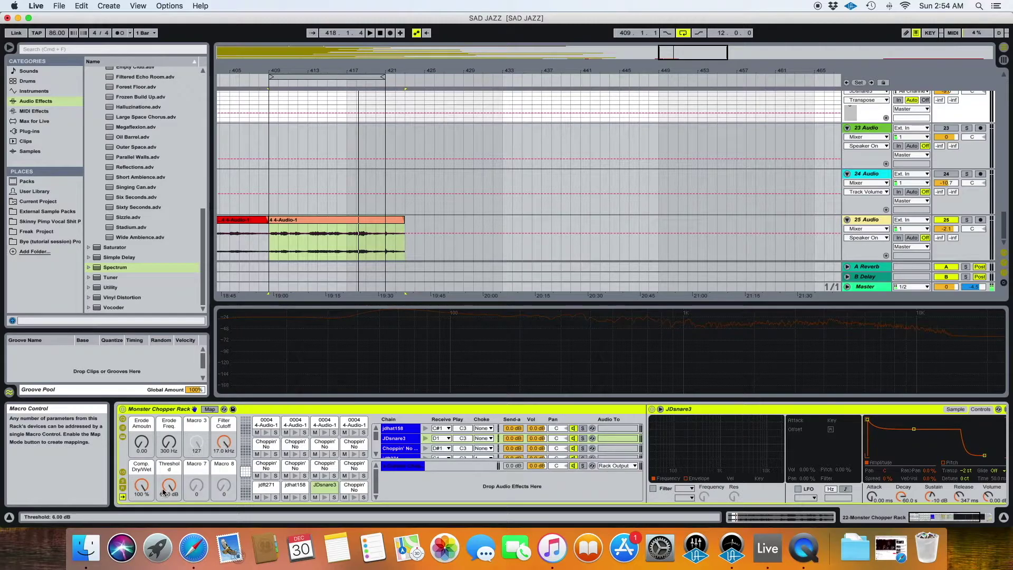
{"action": "left_click", "coordinate": [224, 441]}
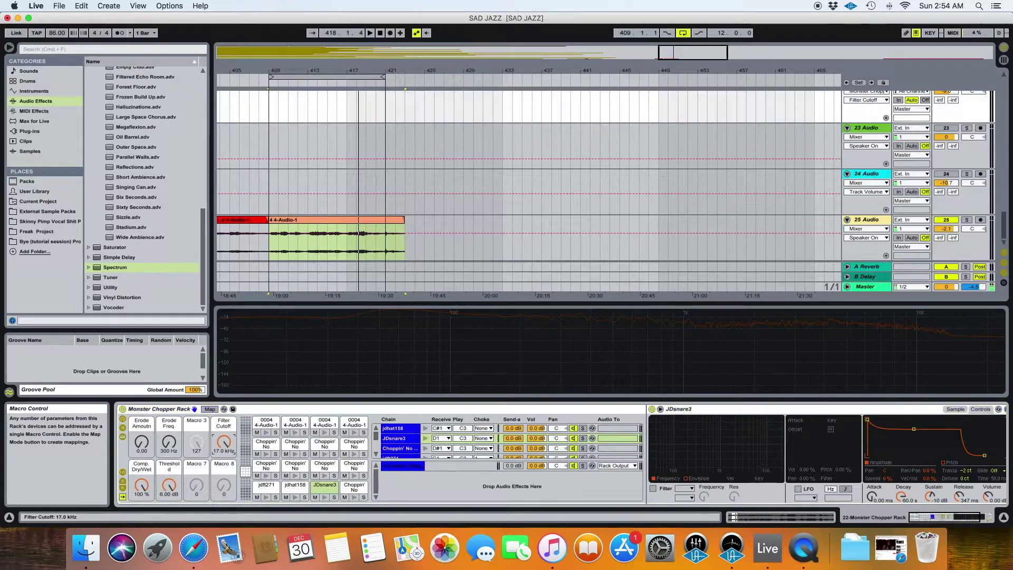
{"action": "mouse_move", "coordinate": [224, 441]}
{"action": "left_mouse_down"}
{"action": "mouse_move", "coordinate": [224, 514]}
{"action": "mouse_move", "coordinate": [224, 440]}
{"action": "left_mouse_up"}
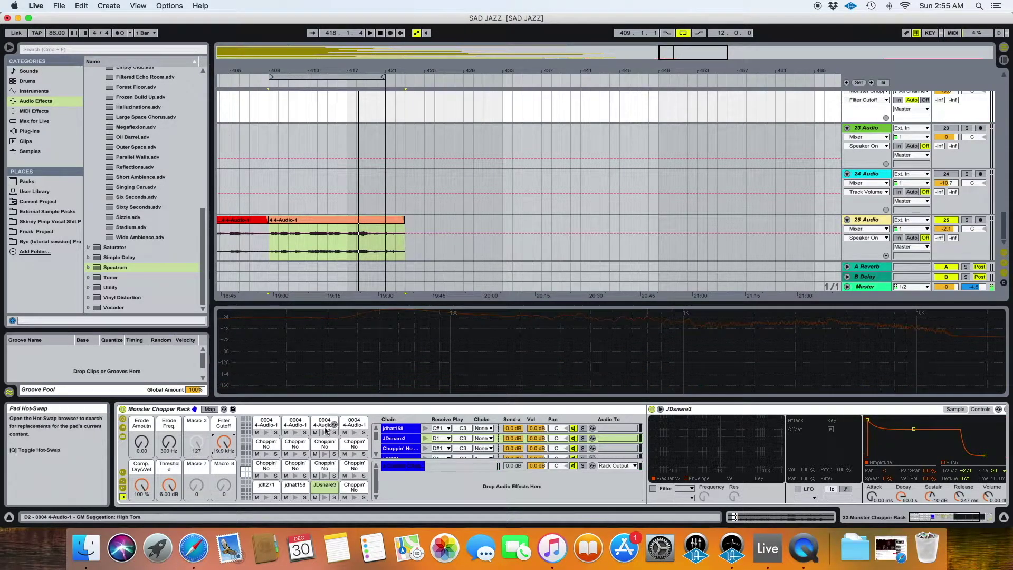
Show the effects on the drum rack's custom FX return chain and solo that return chain.
{"action": "left_click", "coordinate": [422, 466]}
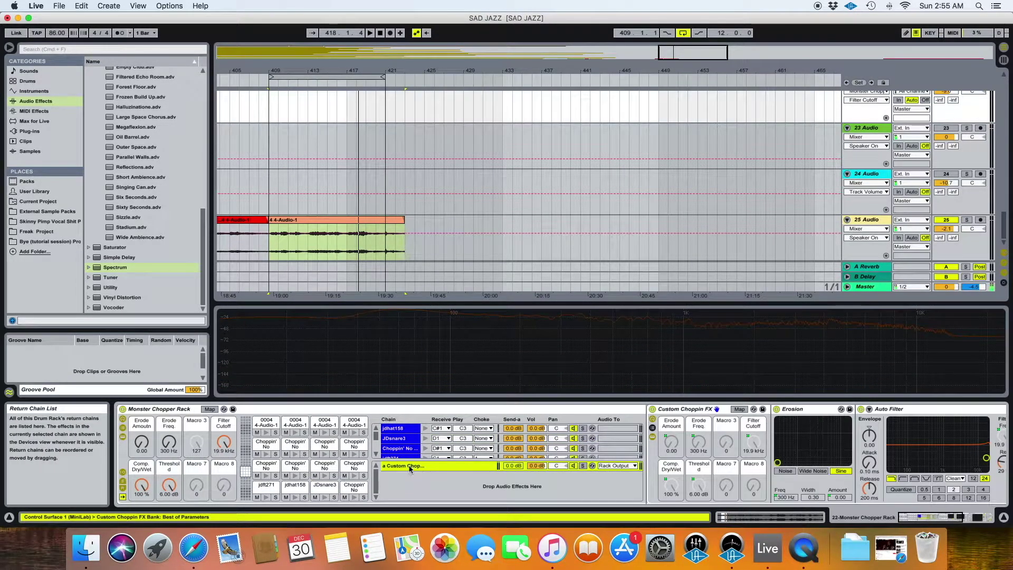
{"action": "left_click", "coordinate": [412, 465]}
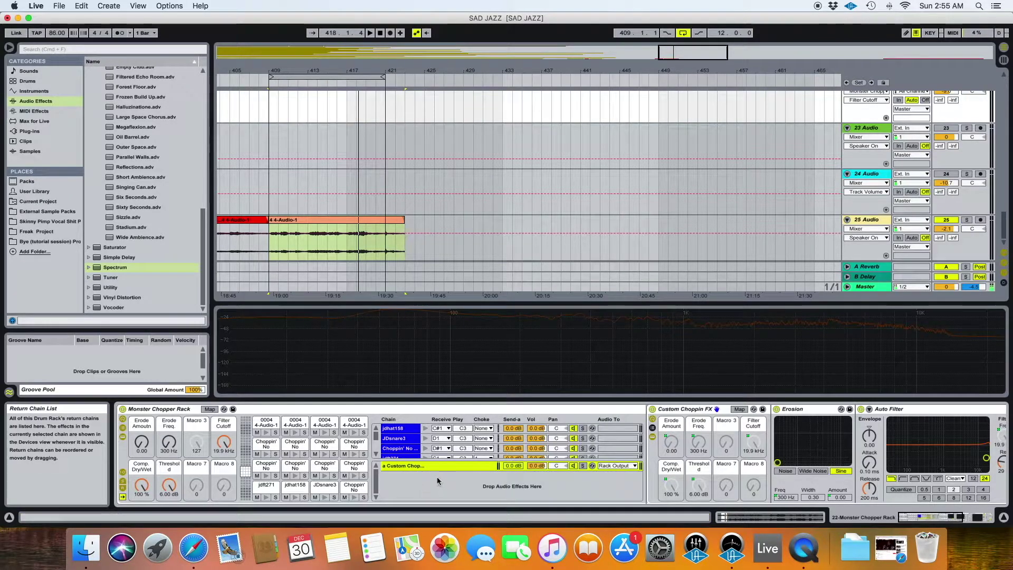
{"action": "left_click", "coordinate": [583, 467]}
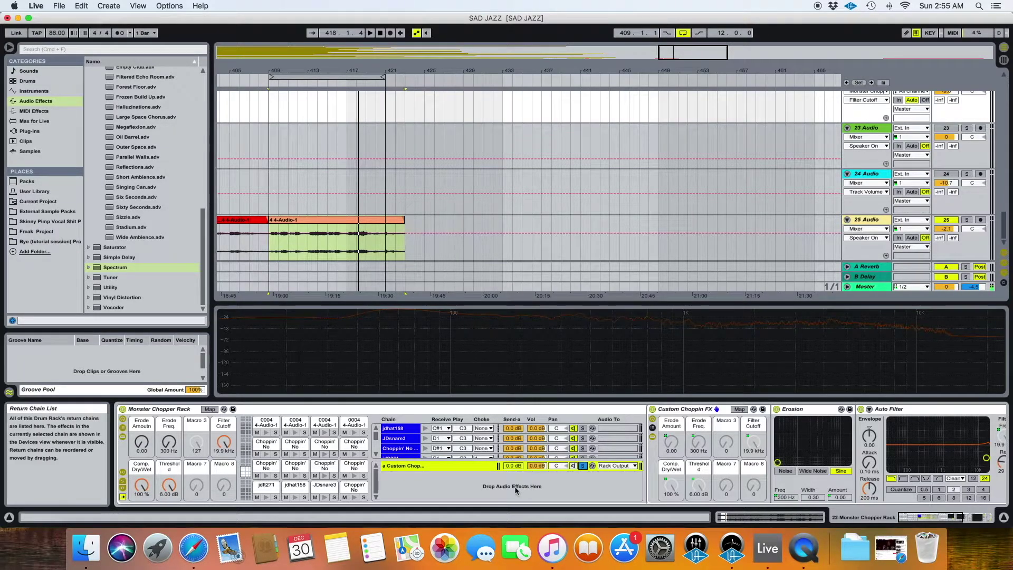
{"action": "mouse_move", "coordinate": [226, 445]}
{"action": "left_mouse_down"}
{"action": "mouse_move", "coordinate": [225, 472]}
{"action": "mouse_move", "coordinate": [225, 445]}
{"action": "left_mouse_up"}
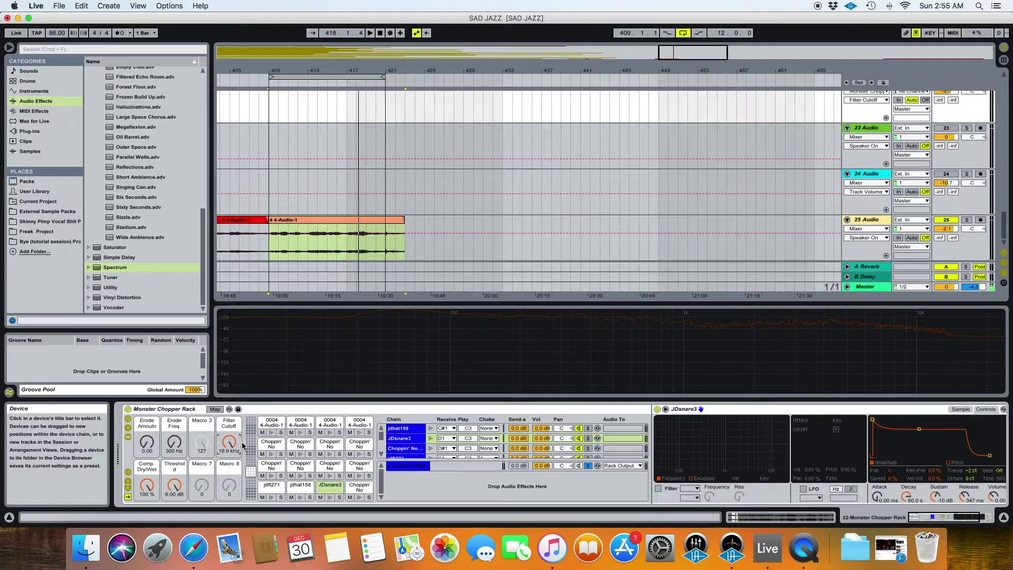
Raise the volume of the 22 Monster track to -2.4 dB.
{"action": "scroll", "coordinate": [508, 206], "scroll_direction": "up", "scroll_amount": 2}
{"action": "left_click_drag", "start_coordinate": [945, 133], "coordinate": [946, 127]}
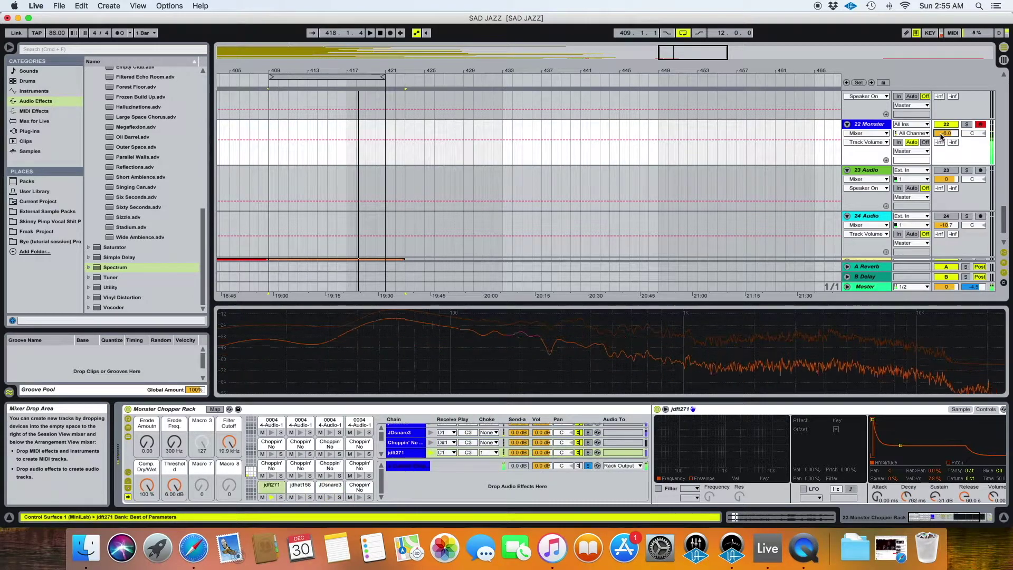
{"action": "left_click_drag", "start_coordinate": [940, 134], "coordinate": [940, 127]}
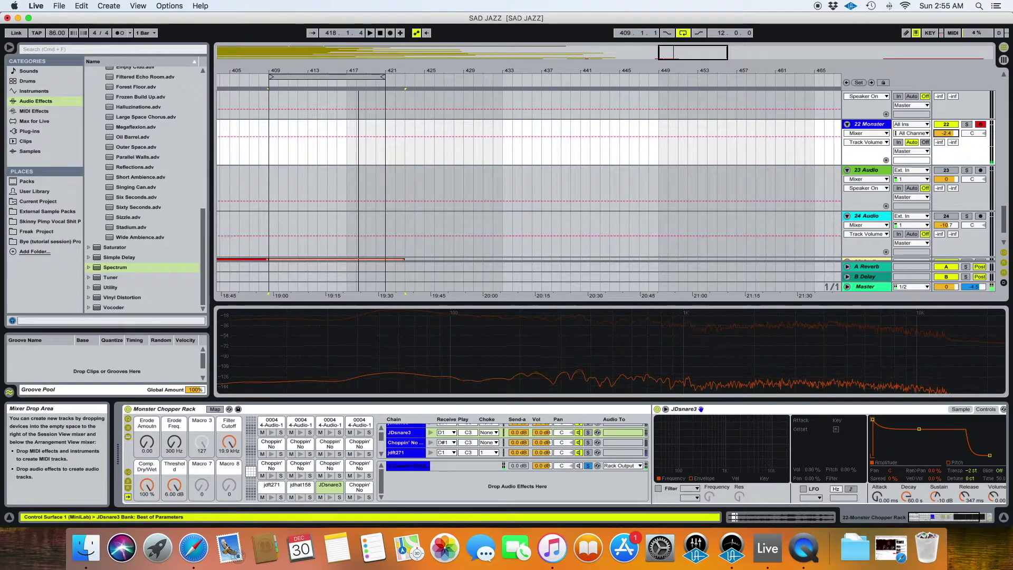
Lower the Monster Chopper Rack's Threshold macro to -10.1 dB and its Comp. Dry/Wet macro to 69 %.
{"action": "left_click_drag", "start_coordinate": [175, 487], "coordinate": [174, 516]}
{"action": "left_click", "coordinate": [147, 486]}
{"action": "mouse_move", "coordinate": [147, 486]}
{"action": "left_mouse_down"}
{"action": "mouse_move", "coordinate": [147, 511]}
{"action": "mouse_move", "coordinate": [148, 503]}
{"action": "left_mouse_up"}
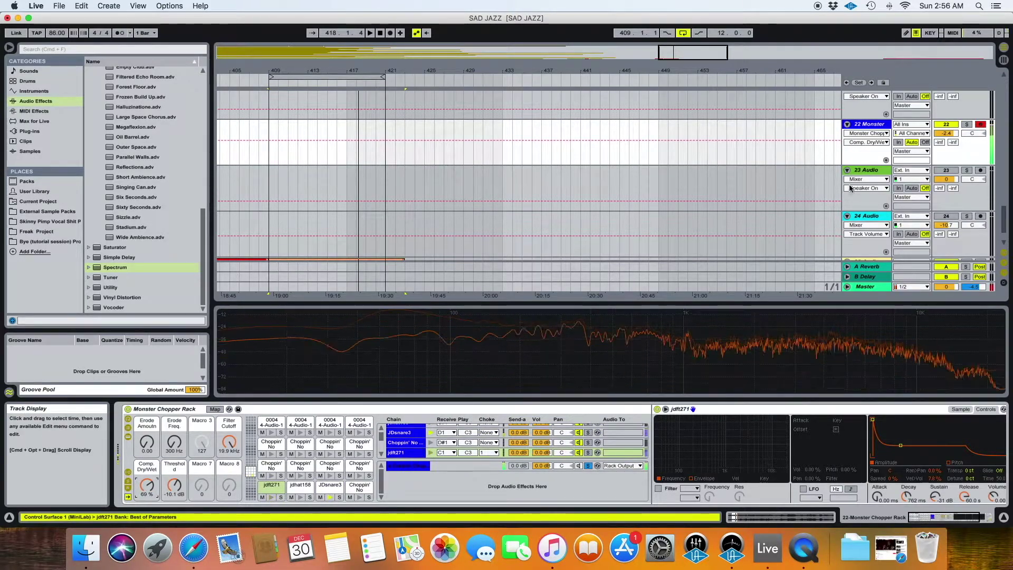
Lower the 22 Monster track's volume to about -6.6 dB and play the loop to check the balance.
{"action": "left_click_drag", "start_coordinate": [946, 134], "coordinate": [945, 139]}
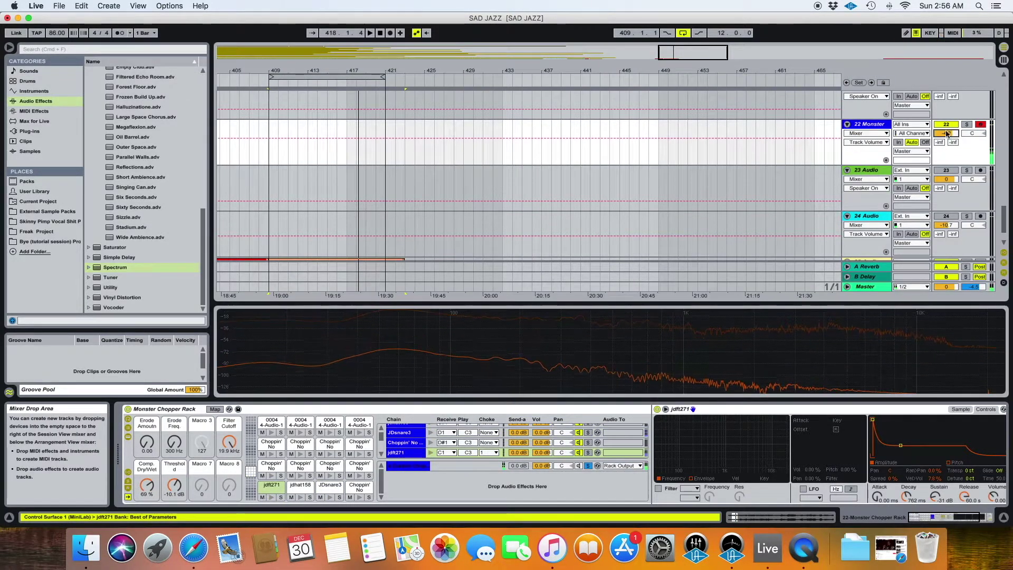
{"action": "key", "text": "space"}
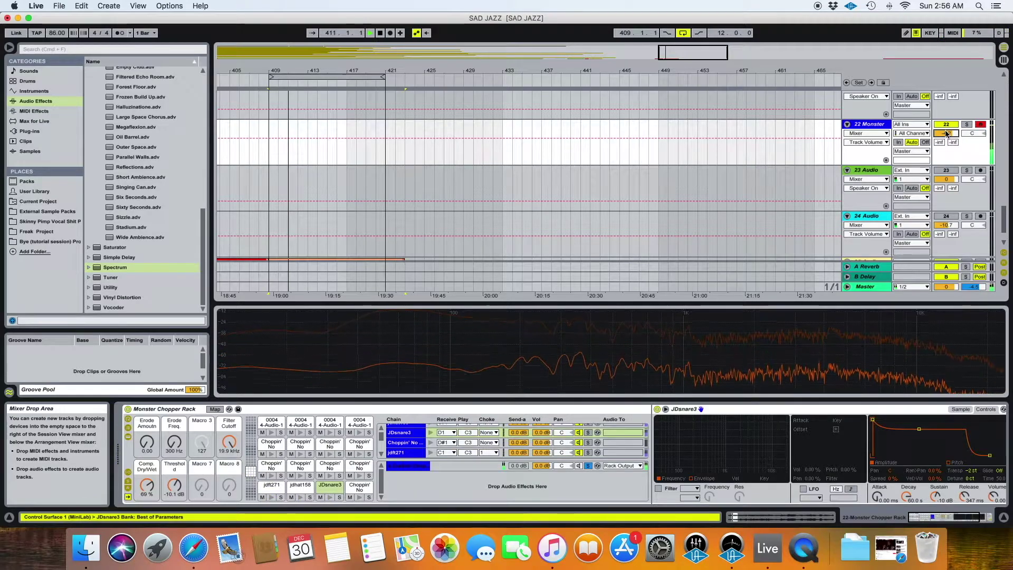
Lower the Monster Chopper Rack's Filter Cutoff macro to 4.15 kHz.
{"action": "scroll", "coordinate": [615, 479], "scroll_direction": "left", "scroll_amount": 10}
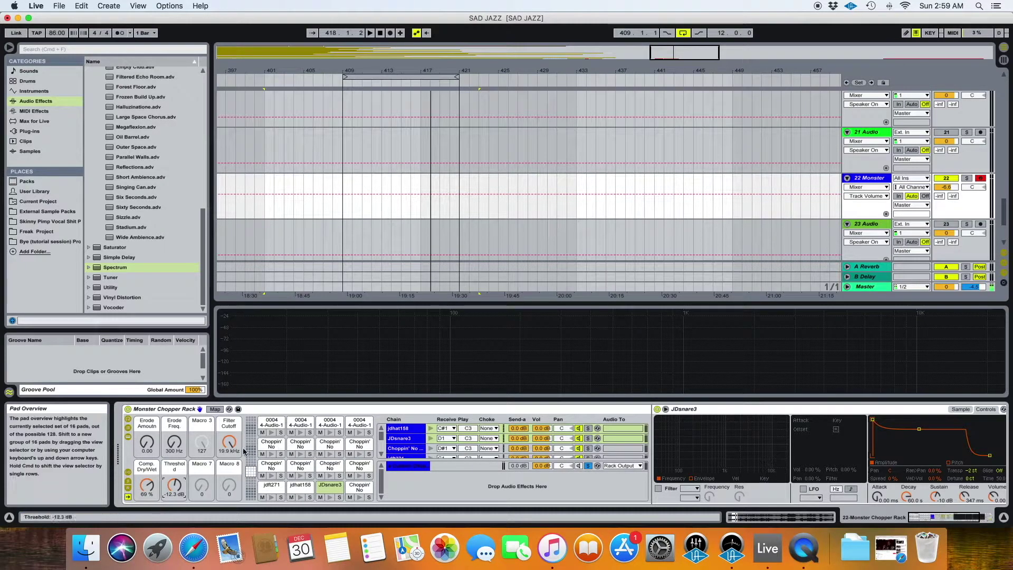
{"action": "left_click_drag", "start_coordinate": [230, 443], "coordinate": [231, 449]}
{"action": "scroll", "coordinate": [337, 464], "scroll_direction": "right", "scroll_amount": 10}
{"action": "left_click", "coordinate": [584, 459]}
{"action": "scroll", "coordinate": [543, 491], "scroll_direction": "left", "scroll_amount": 2}
{"action": "scroll", "coordinate": [543, 491], "scroll_direction": "left", "scroll_amount": 10}
{"action": "left_click_drag", "start_coordinate": [229, 442], "coordinate": [229, 455]}
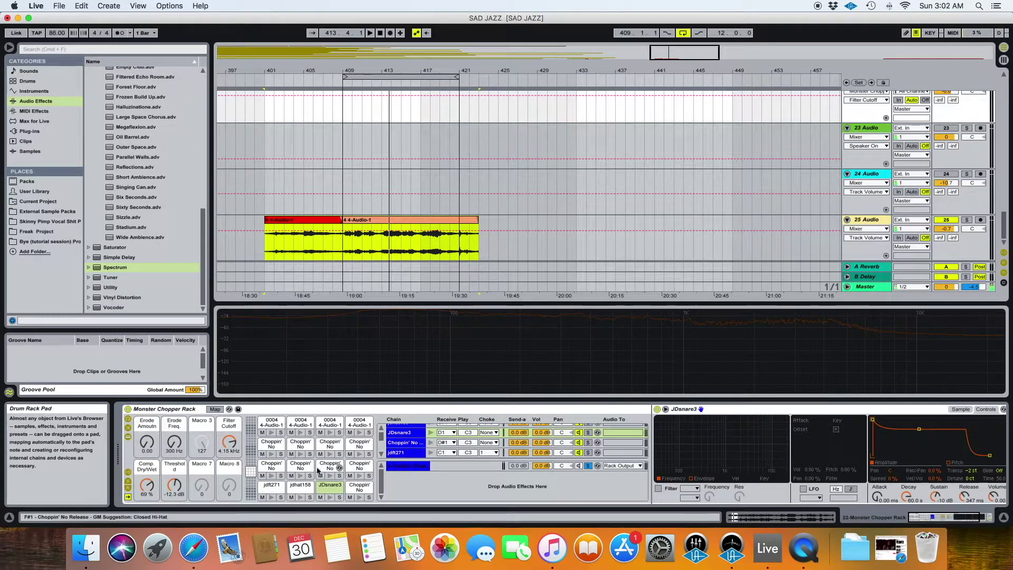
Add the Forest Floor reverb preset to the JDsnare3 pad and reduce its Size to 3.29.
{"action": "left_click", "coordinate": [328, 492]}
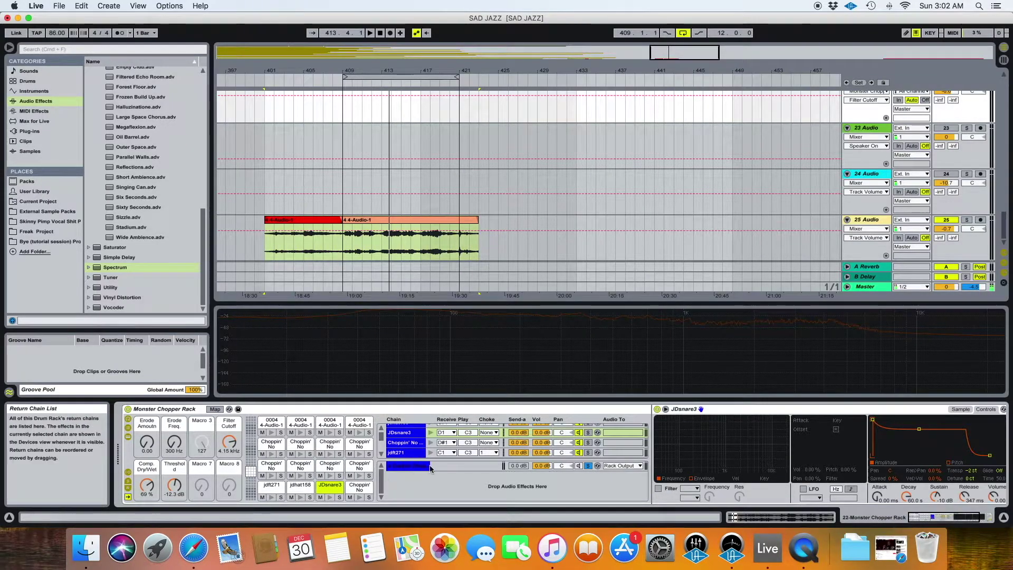
{"action": "double_click", "coordinate": [131, 87]}
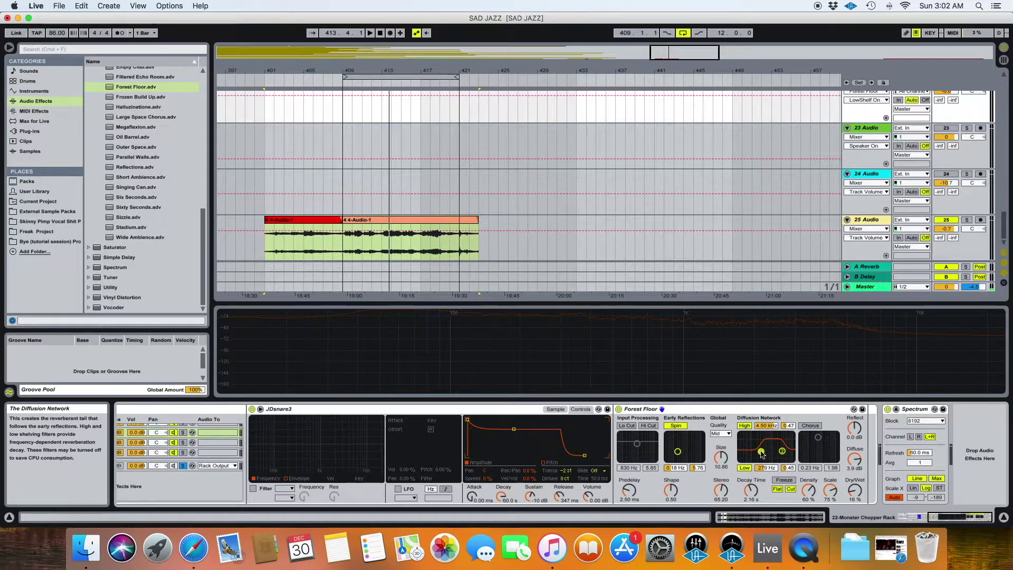
{"action": "left_click_drag", "start_coordinate": [721, 457], "coordinate": [726, 464]}
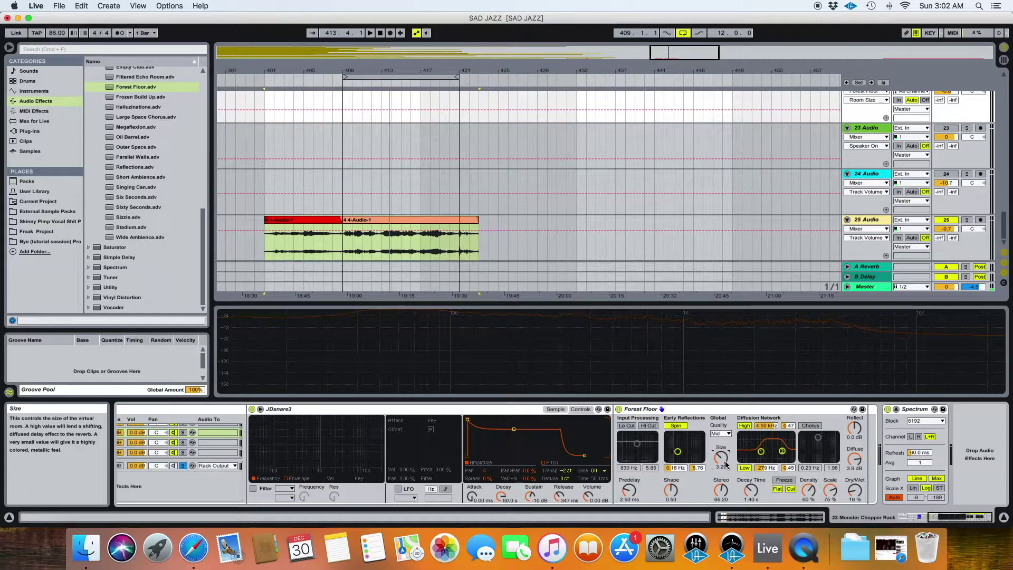
Set the Forest Floor reverb to Reflect 1.9 dB, Diffuse 2.5 dB and Predelay 44.5 ms, and enable its Chorus.
{"action": "left_click_drag", "start_coordinate": [854, 428], "coordinate": [854, 425]}
{"action": "left_click_drag", "start_coordinate": [854, 459], "coordinate": [855, 463]}
{"action": "left_click_drag", "start_coordinate": [629, 491], "coordinate": [629, 467]}
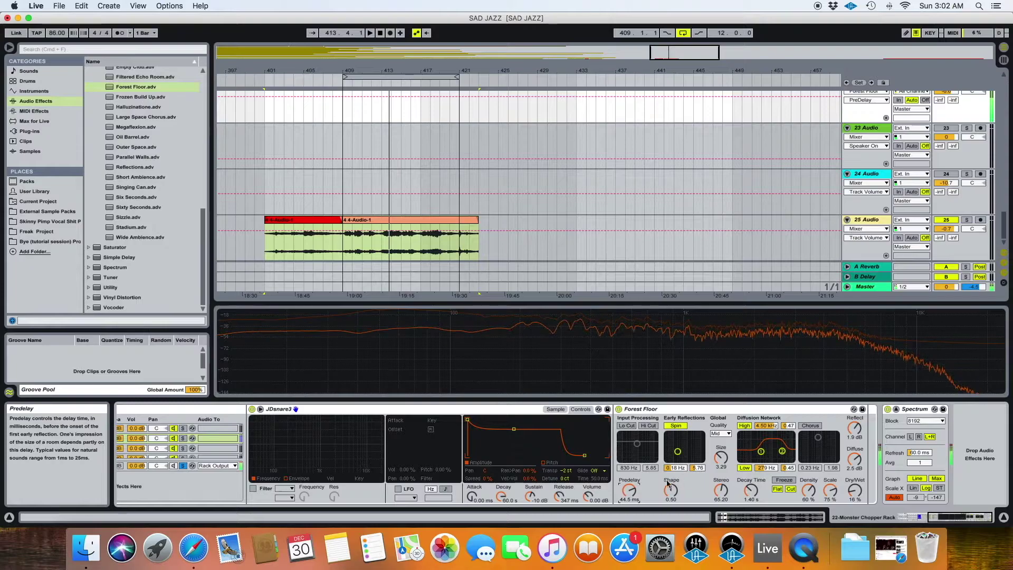
{"action": "left_click", "coordinate": [810, 425]}
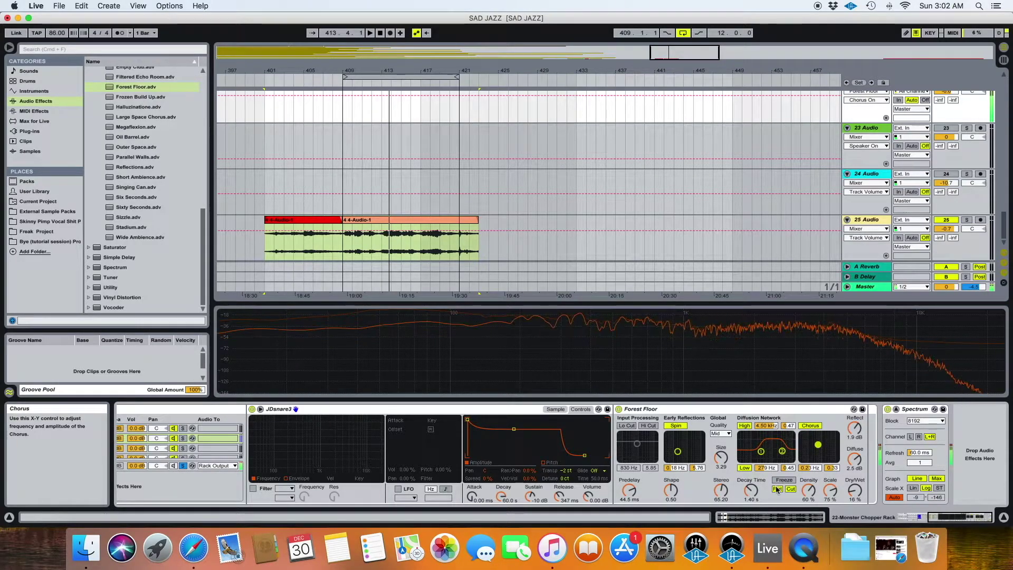
Shorten the Forest Floor reverb's Decay Time to 679 ms and adjust its Dry/Wet to 16 %.
{"action": "left_click_drag", "start_coordinate": [750, 489], "coordinate": [750, 498]}
{"action": "left_click_drag", "start_coordinate": [854, 491], "coordinate": [854, 485]}
{"action": "left_click_drag", "start_coordinate": [751, 491], "coordinate": [750, 492]}
{"action": "left_click_drag", "start_coordinate": [854, 491], "coordinate": [854, 496]}
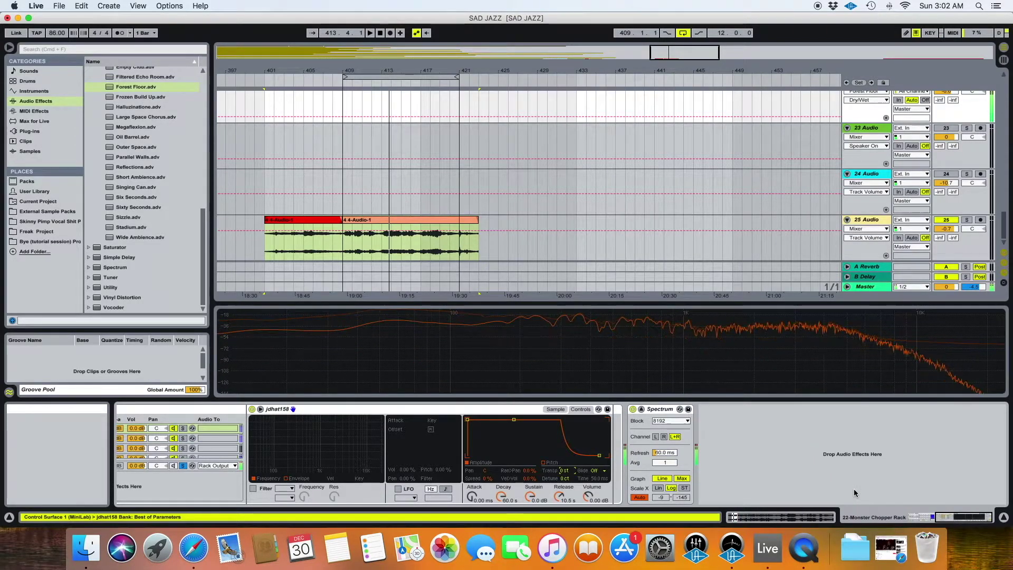
{"action": "left_click_drag", "start_coordinate": [751, 490], "coordinate": [751, 493]}
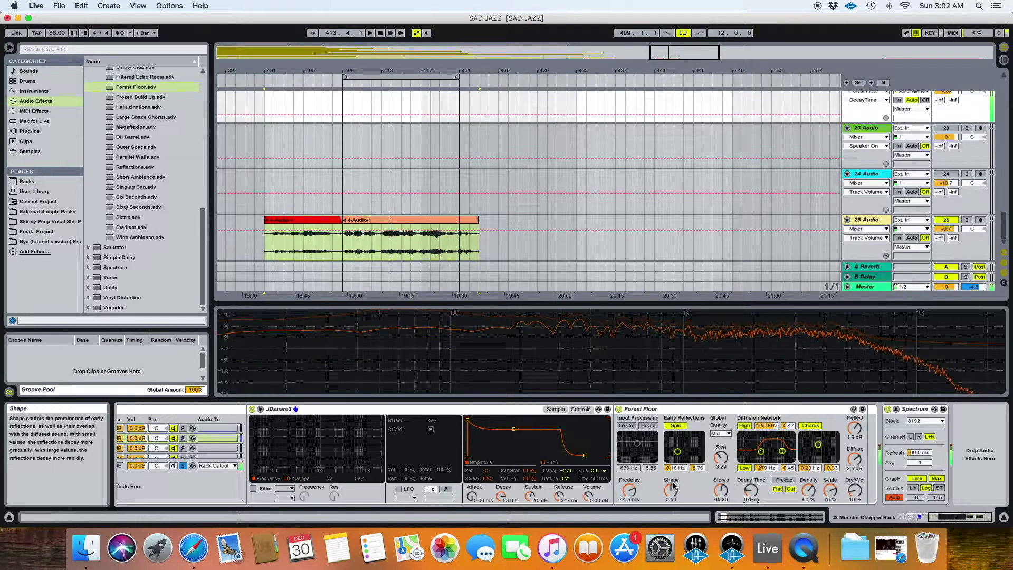
Lower the Monster Chopper Rack's Filter Cutoff macro slightly further.
{"action": "scroll", "coordinate": [672, 485], "scroll_direction": "left", "scroll_amount": 10}
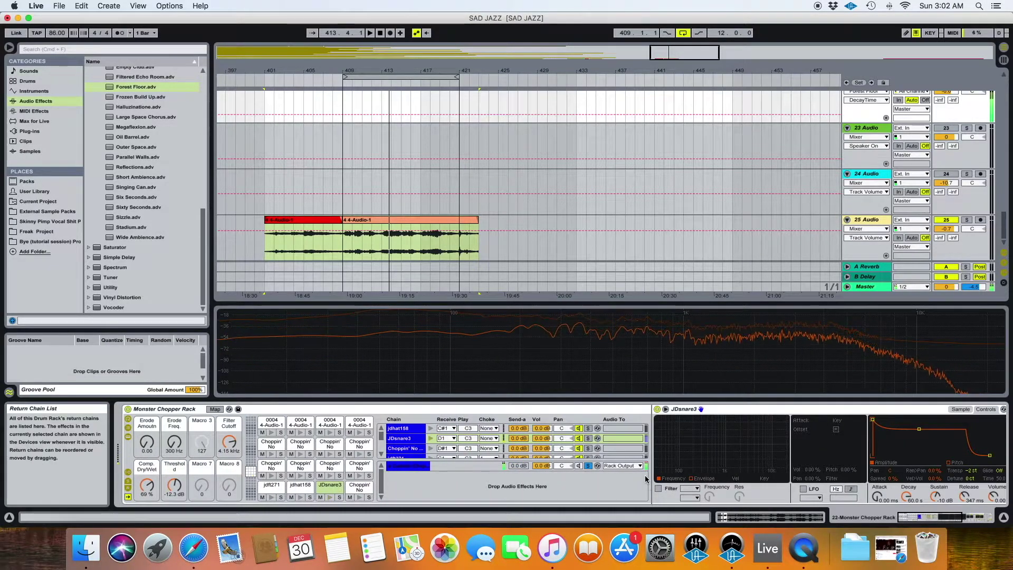
{"action": "left_click_drag", "start_coordinate": [229, 442], "coordinate": [229, 445]}
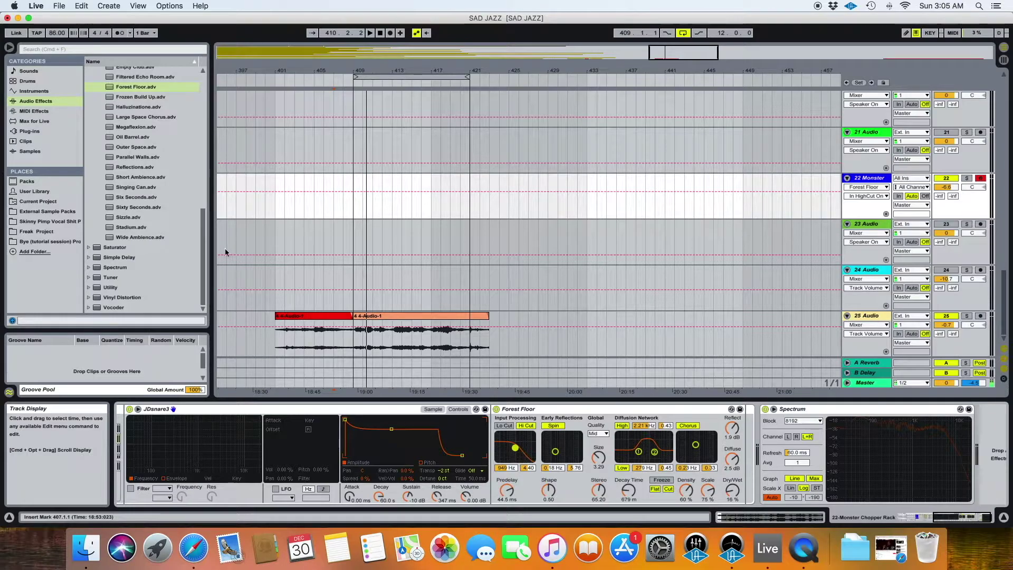
Place the insert marker at bar 409 on the 22 Monster track and enable the metronome.
{"action": "scroll", "coordinate": [389, 255], "scroll_direction": "left", "scroll_amount": 2}
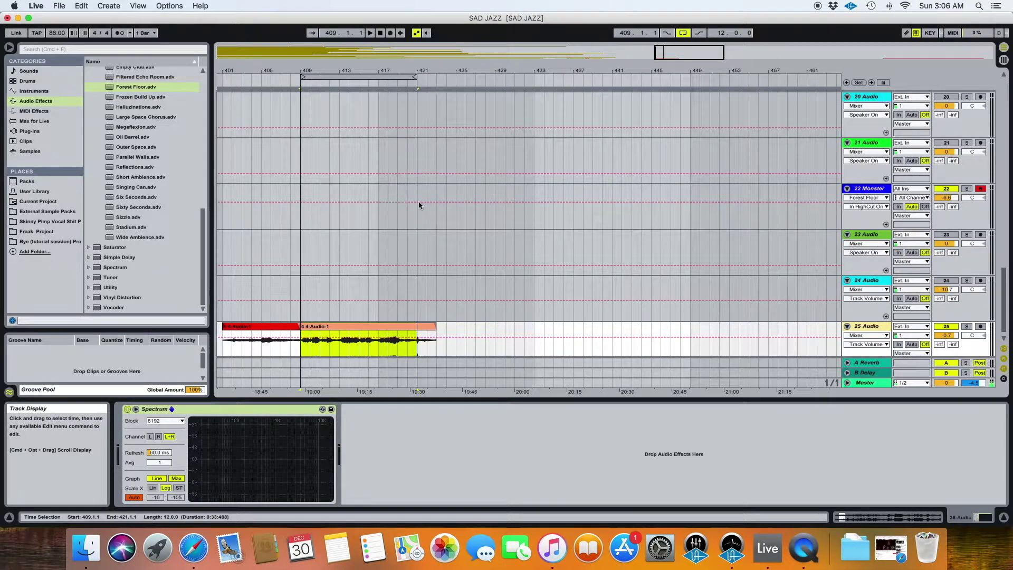
{"action": "left_click", "coordinate": [336, 216]}
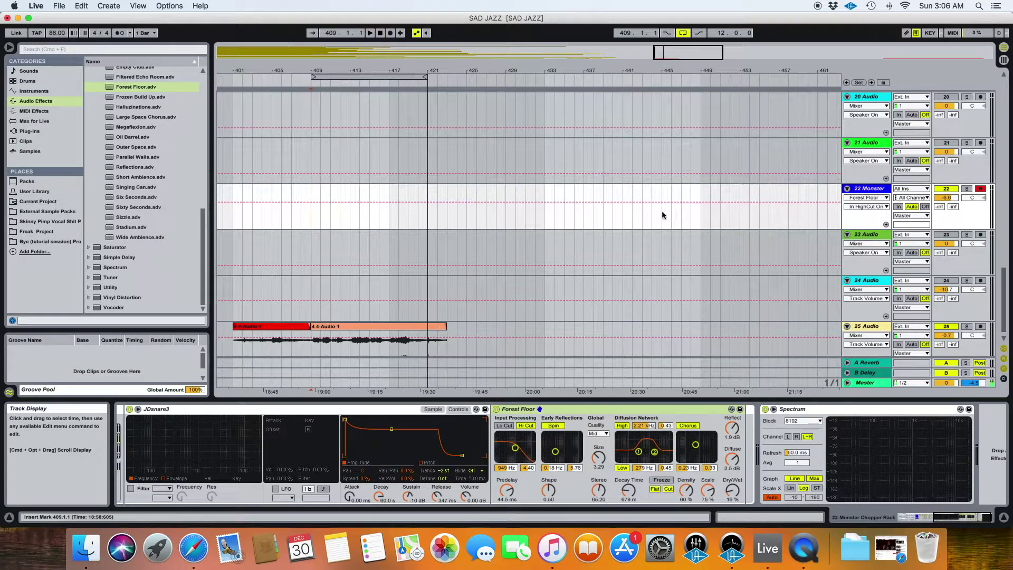
{"action": "scroll", "coordinate": [270, 241], "scroll_direction": "left", "scroll_amount": 5}
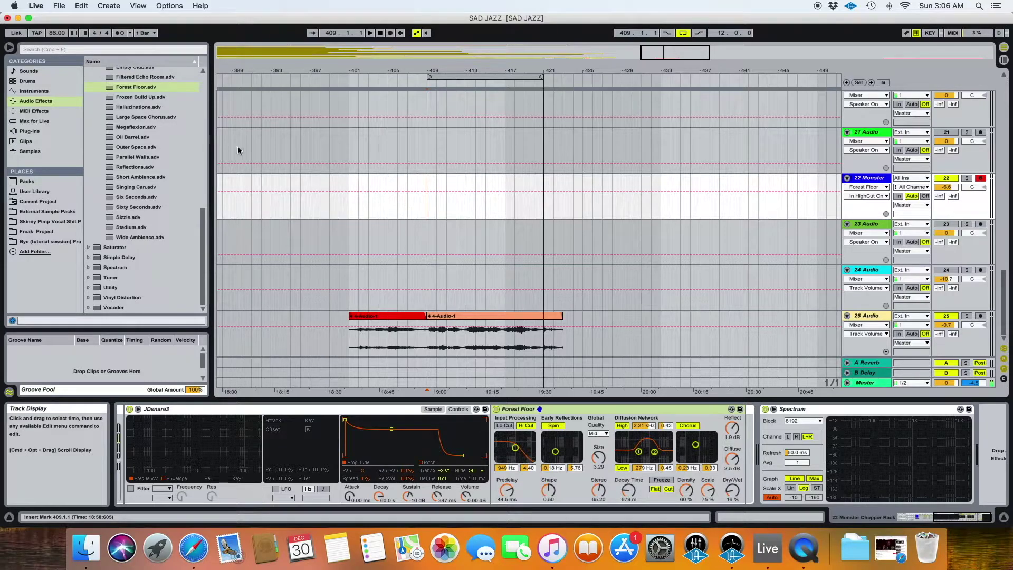
{"action": "left_click", "coordinate": [119, 35]}
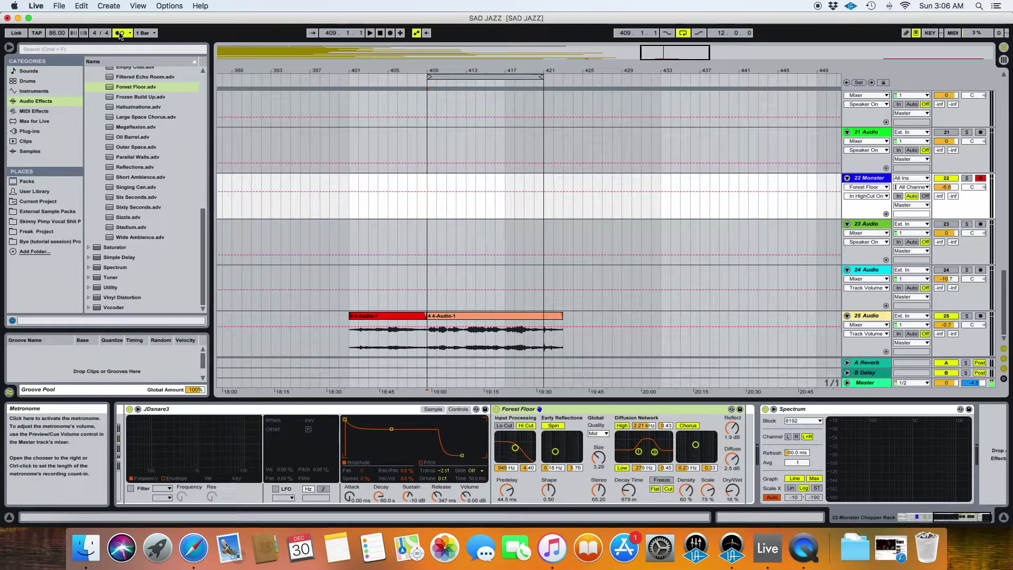
{"action": "left_click", "coordinate": [428, 218]}
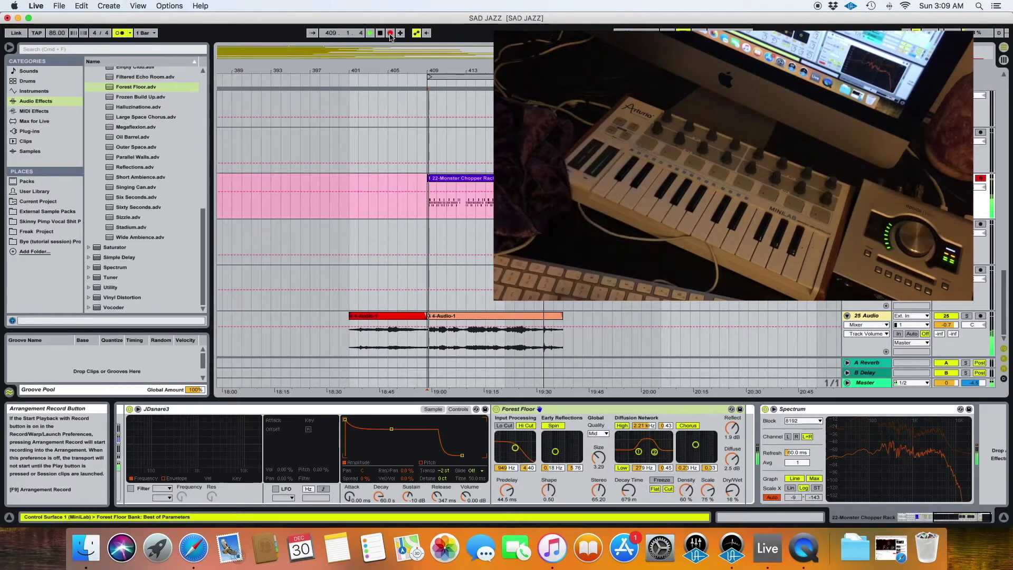
Stop recording and extend the start of the recorded Monster Chopper Rack clip backwards to uncover the earlier loop passes.
{"action": "key", "text": "space"}
{"action": "key", "text": "space"}
{"action": "left_click_drag", "start_coordinate": [428, 180], "coordinate": [232, 182]}
{"action": "scroll", "coordinate": [288, 188], "scroll_direction": "left", "scroll_amount": 5}
{"action": "left_click_drag", "start_coordinate": [644, 177], "coordinate": [474, 174]}
{"action": "scroll", "coordinate": [473, 174], "scroll_direction": "left", "scroll_amount": 5}
{"action": "left_click_drag", "start_coordinate": [773, 178], "coordinate": [662, 195]}
{"action": "scroll", "coordinate": [625, 159], "scroll_direction": "right", "scroll_amount": 5}
Move the extended Monster Chopper Rack clip so that it starts at bar 409, aligned with the sample.
{"action": "left_click_drag", "start_coordinate": [570, 70], "coordinate": [569, 29]}
{"action": "left_click_drag", "start_coordinate": [577, 178], "coordinate": [669, 188]}
{"action": "left_click_drag", "start_coordinate": [643, 71], "coordinate": [643, 103]}
{"action": "scroll", "coordinate": [608, 135], "scroll_direction": "right", "scroll_amount": 10}
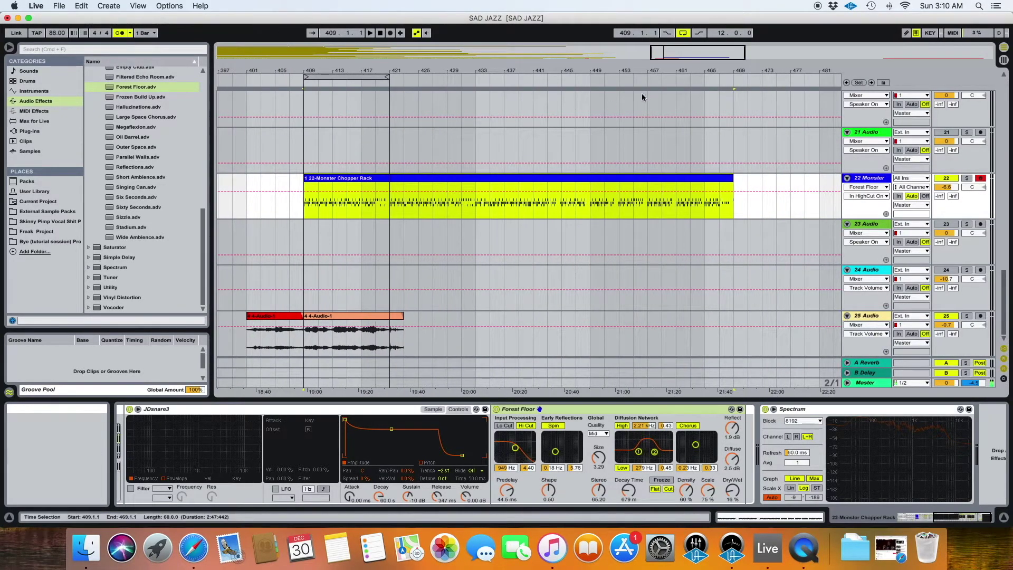
Select bars 409 to 421 of the recorded drum clip and examine the notes of that pass.
{"action": "left_click", "coordinate": [306, 204]}
{"action": "left_click_drag", "start_coordinate": [306, 205], "coordinate": [388, 210]}
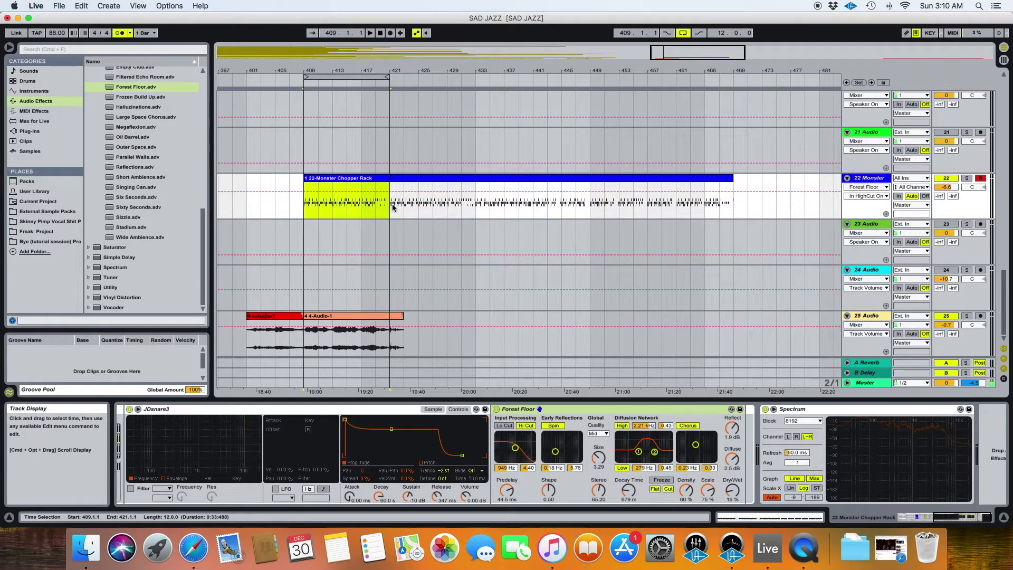
{"action": "left_click_drag", "start_coordinate": [369, 69], "coordinate": [434, 138]}
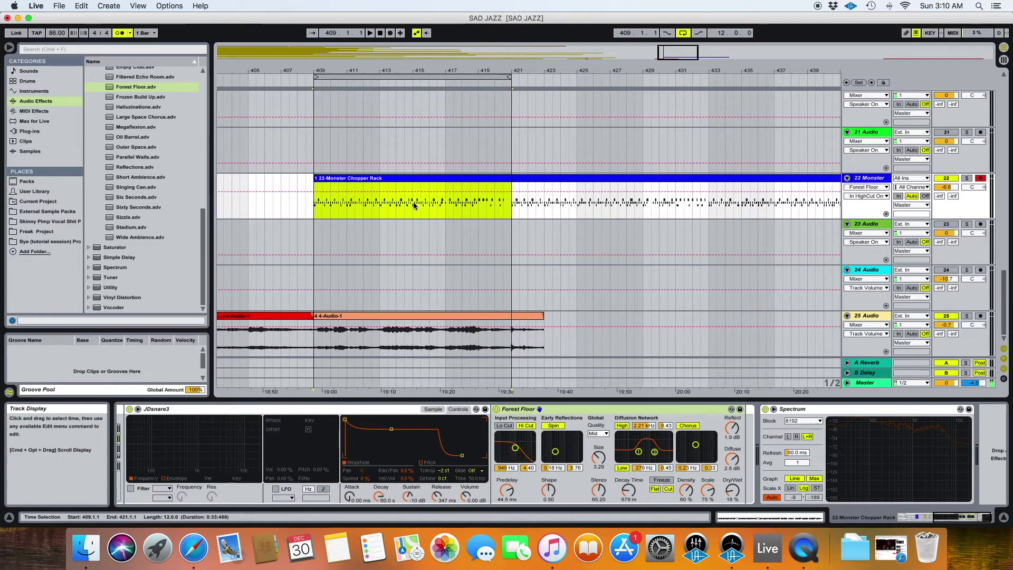
{"action": "left_click_drag", "start_coordinate": [319, 70], "coordinate": [319, 58]}
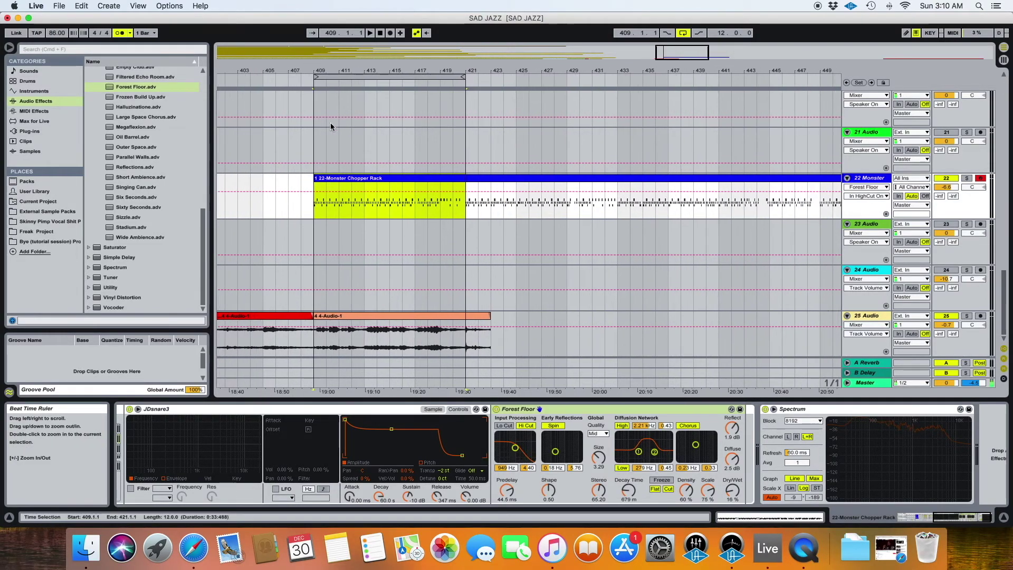
{"action": "scroll", "coordinate": [333, 174], "scroll_direction": "right", "scroll_amount": 2}
{"action": "scroll", "coordinate": [333, 177], "scroll_direction": "right", "scroll_amount": 1}
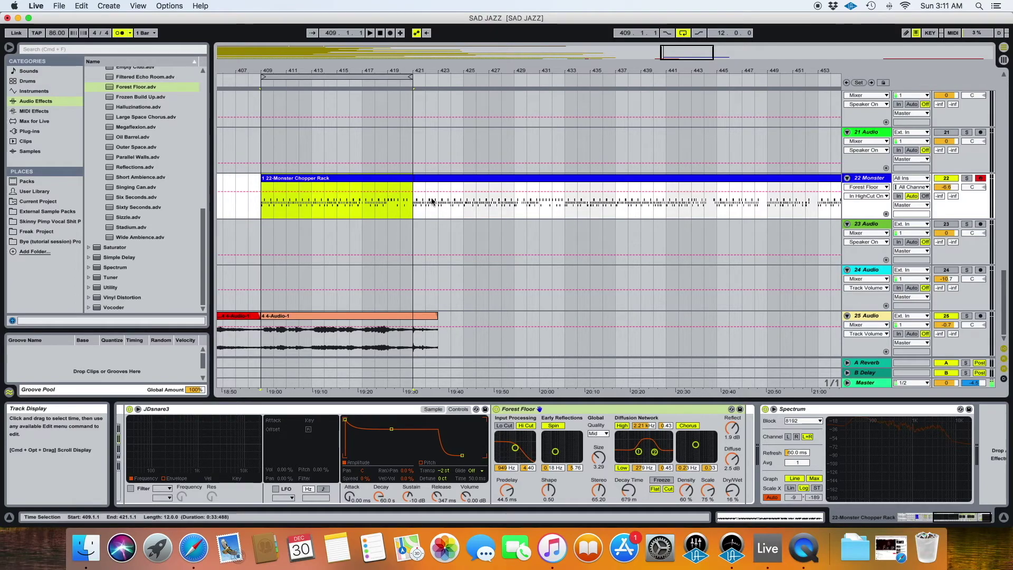
{"action": "key", "text": "minus"}
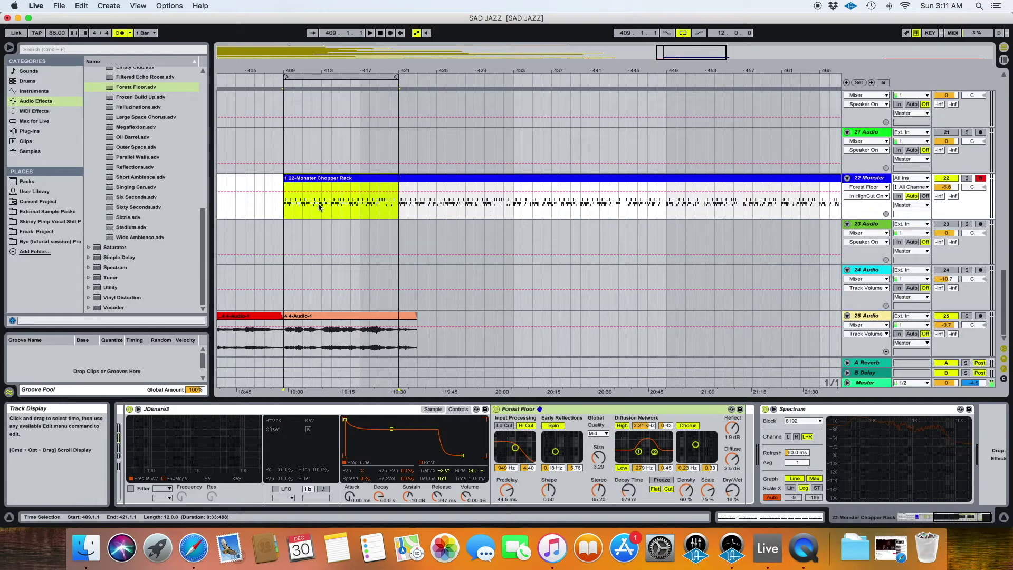
Select the whole recorded drum clip from bar 409 to 469 and copy it.
{"action": "left_click", "coordinate": [336, 179]}
{"action": "key", "text": "super+c"}
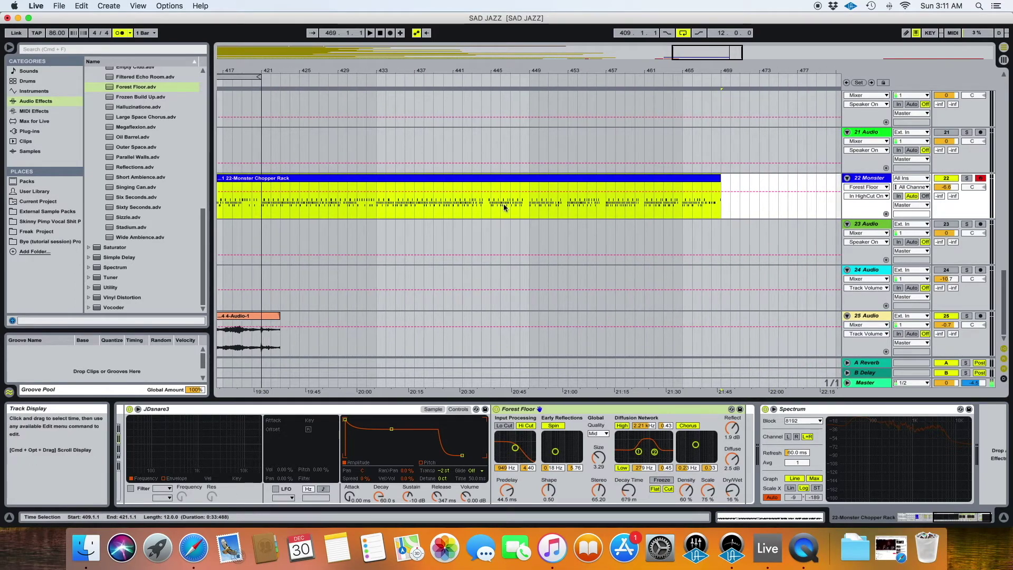
{"action": "scroll", "coordinate": [502, 208], "scroll_direction": "left", "scroll_amount": 5}
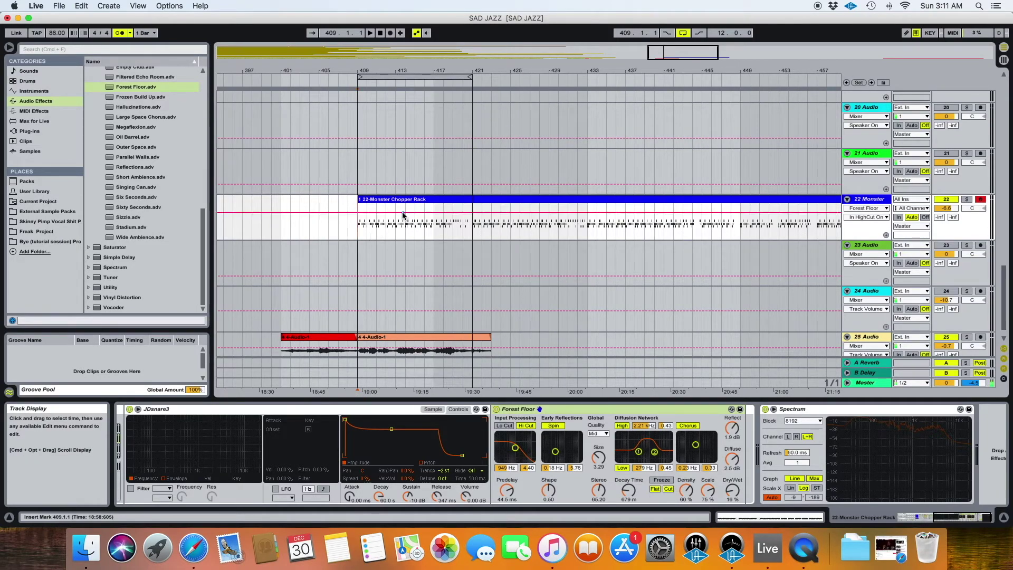
{"action": "double_click", "coordinate": [447, 228]}
{"action": "scroll", "coordinate": [423, 242], "scroll_direction": "down", "scroll_amount": 2}
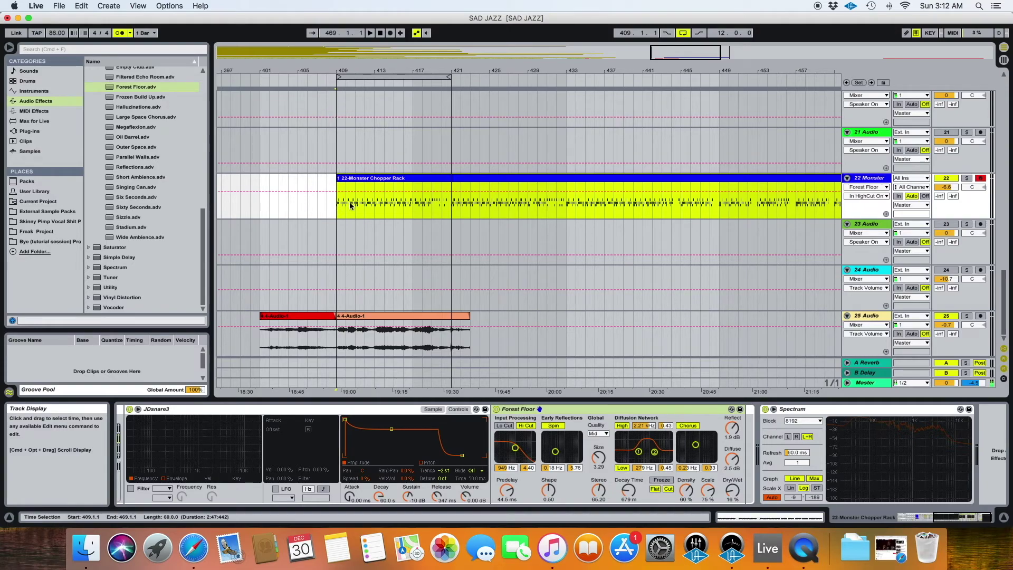
Play the recorded drums with the metronome turned off and bring up the jdft271 kick pad's controls.
{"action": "key", "text": "space"}
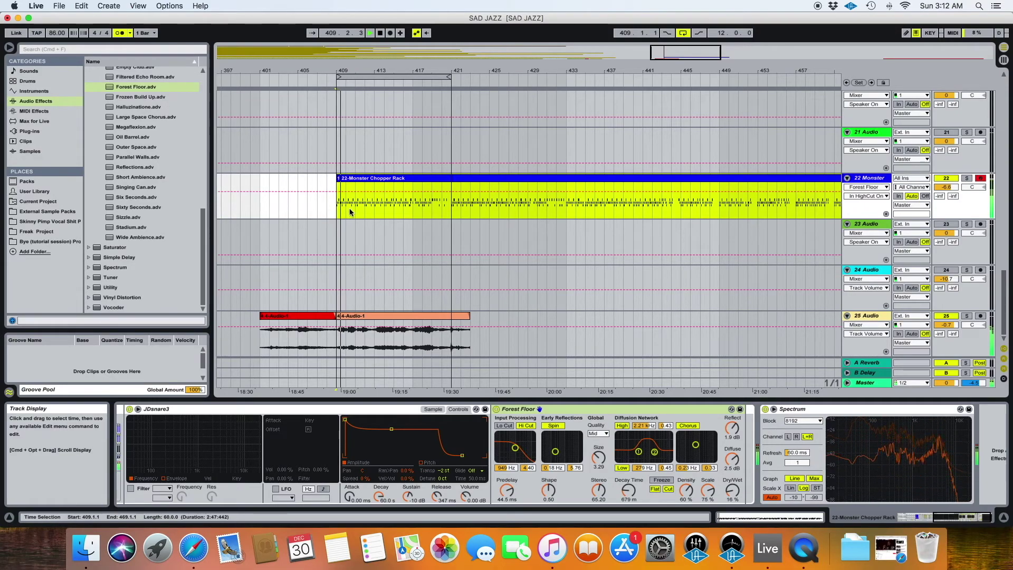
{"action": "left_click", "coordinate": [122, 33]}
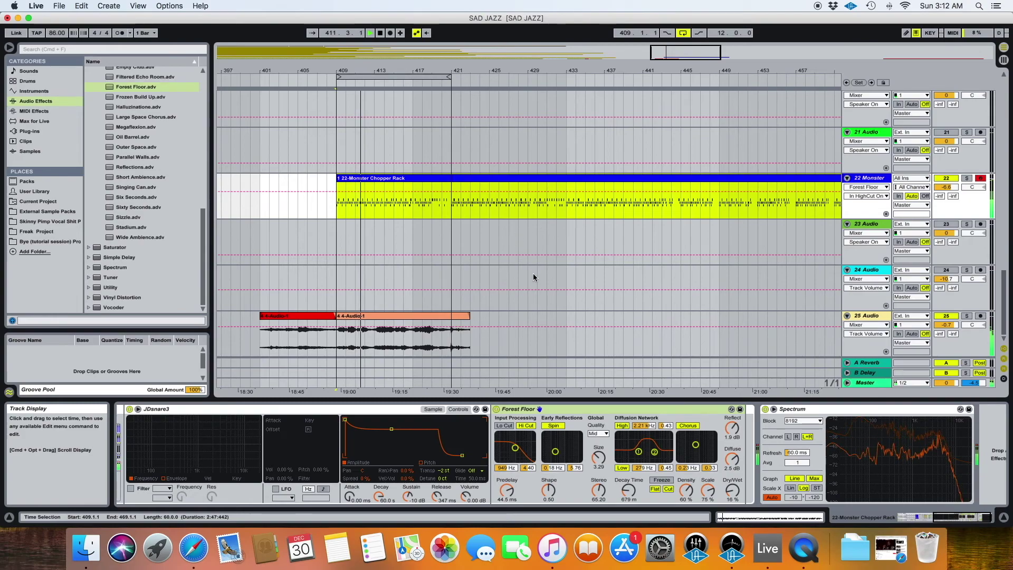
{"action": "left_click", "coordinate": [496, 483]}
{"action": "scroll", "coordinate": [496, 483], "scroll_direction": "left", "scroll_amount": 10}
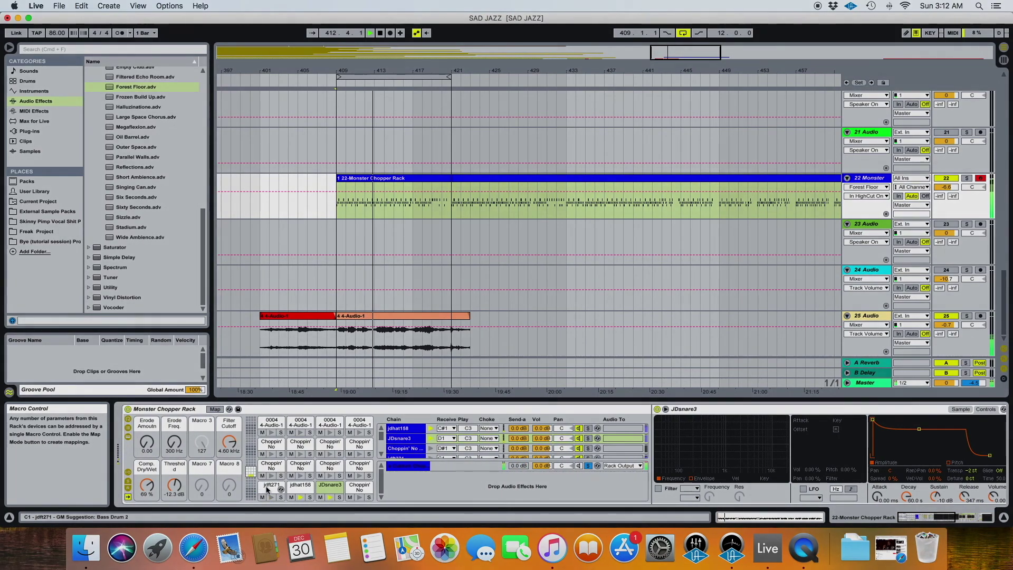
{"action": "left_click", "coordinate": [270, 488]}
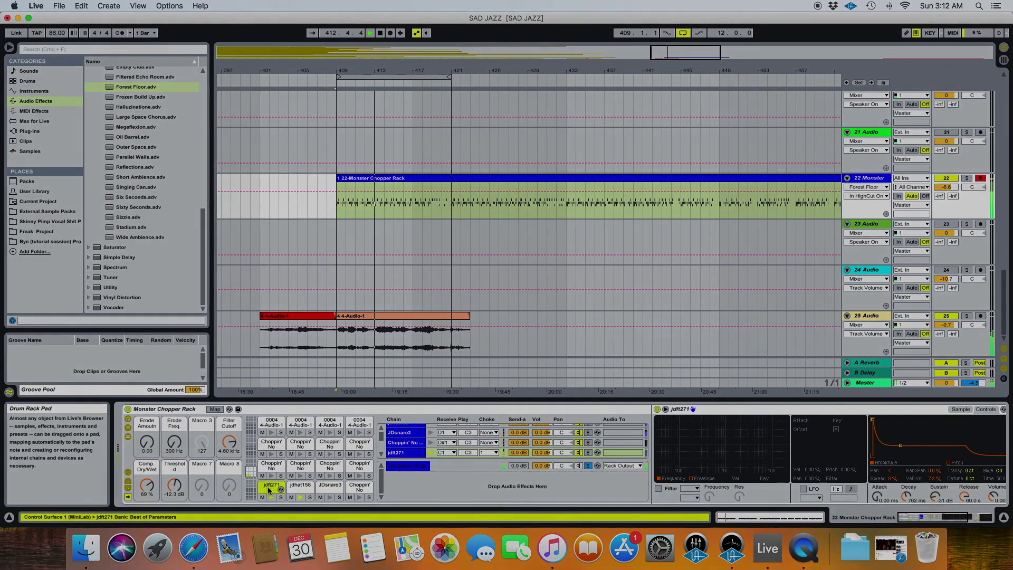
{"action": "scroll", "coordinate": [268, 490], "scroll_direction": "right", "scroll_amount": 1}
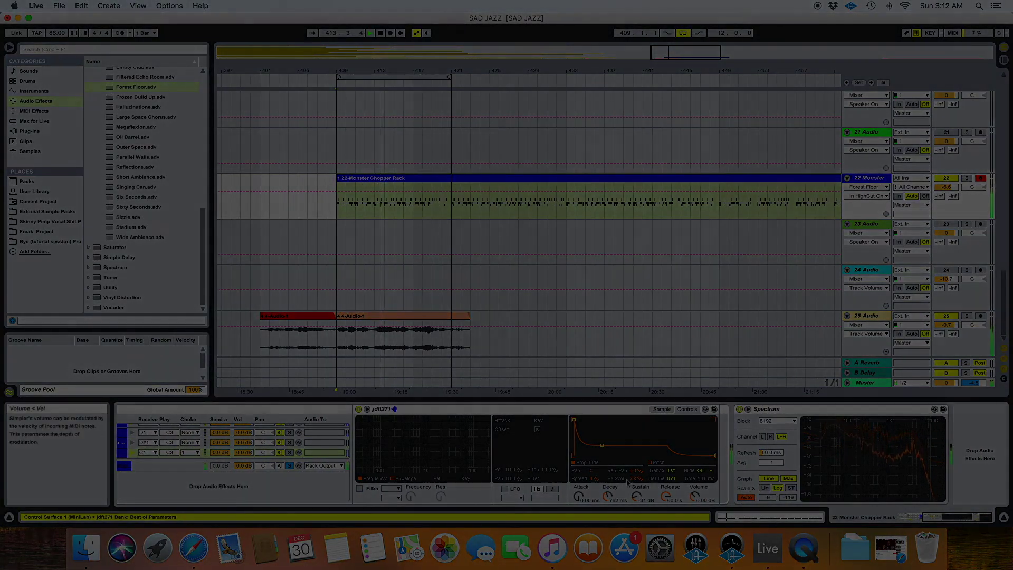